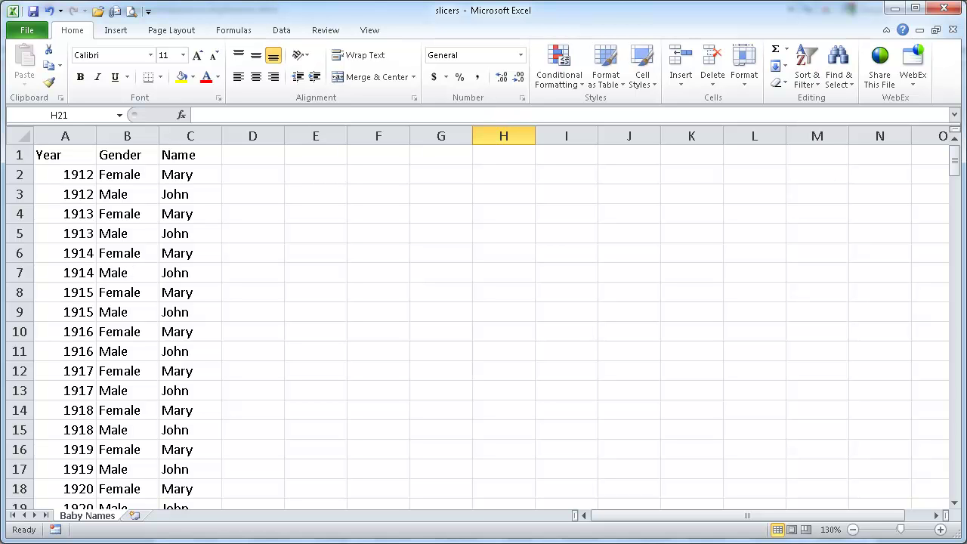
Create a PivotTable on a new worksheet from the 'Baby Names' data in range A1:C201
left_click_drag(957, 160, 928, 140)
left_click(115, 276)
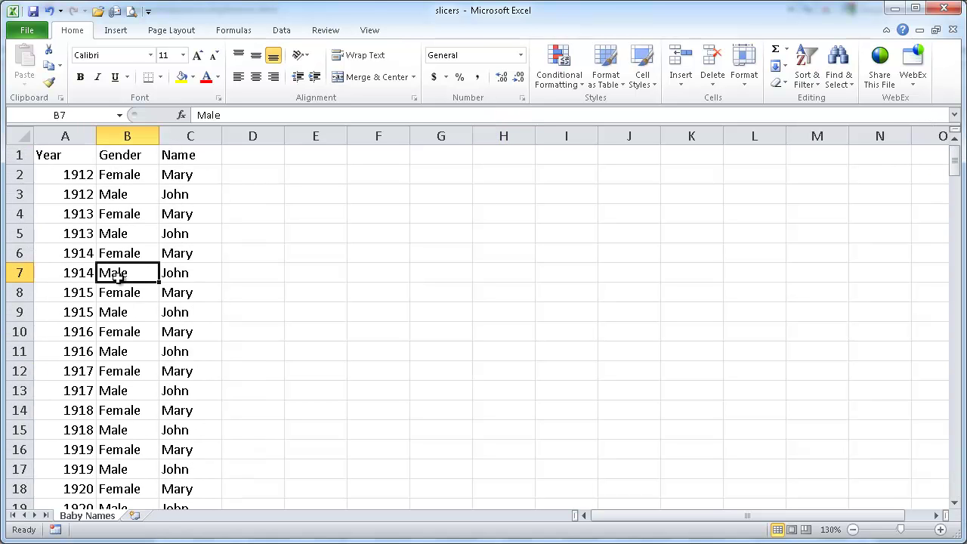
key("alt")
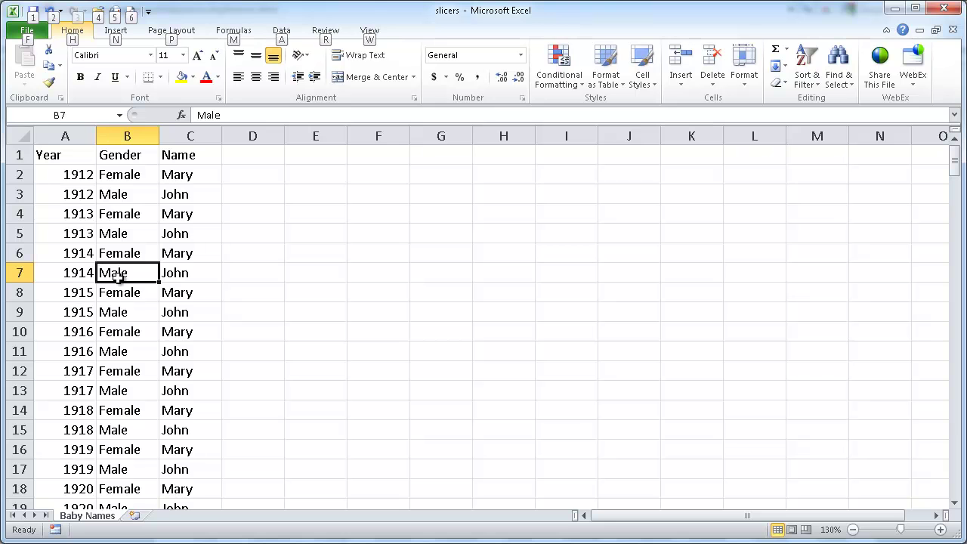
key("n")
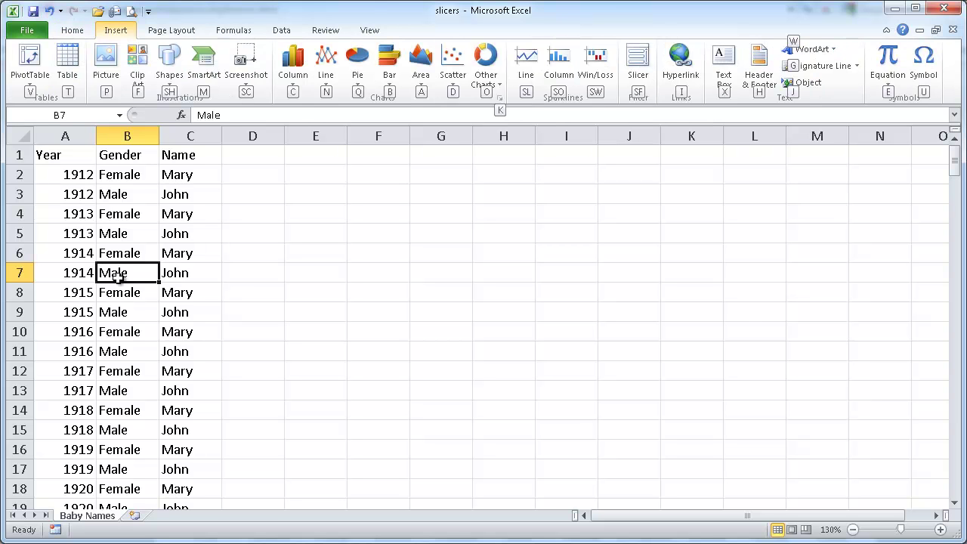
key("v")
key("t")
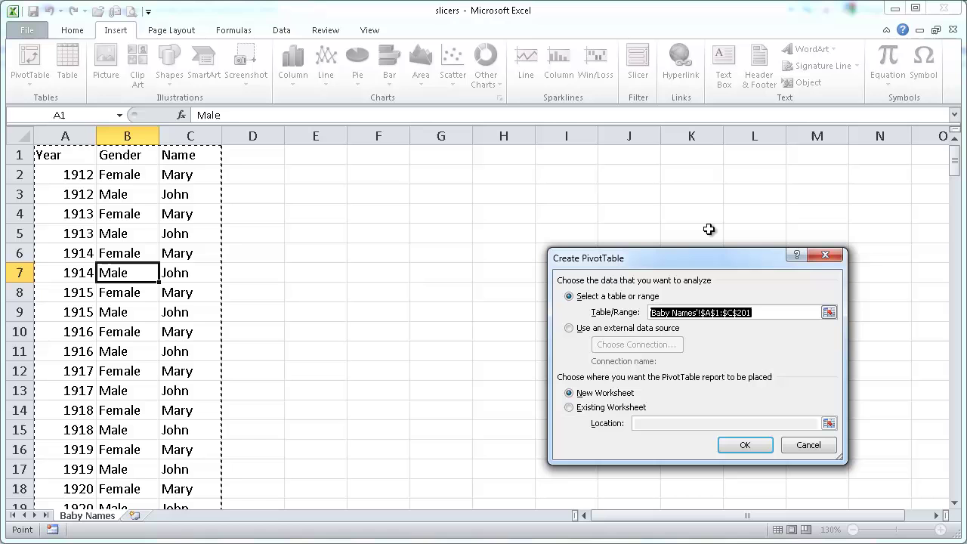
left_click(745, 446)
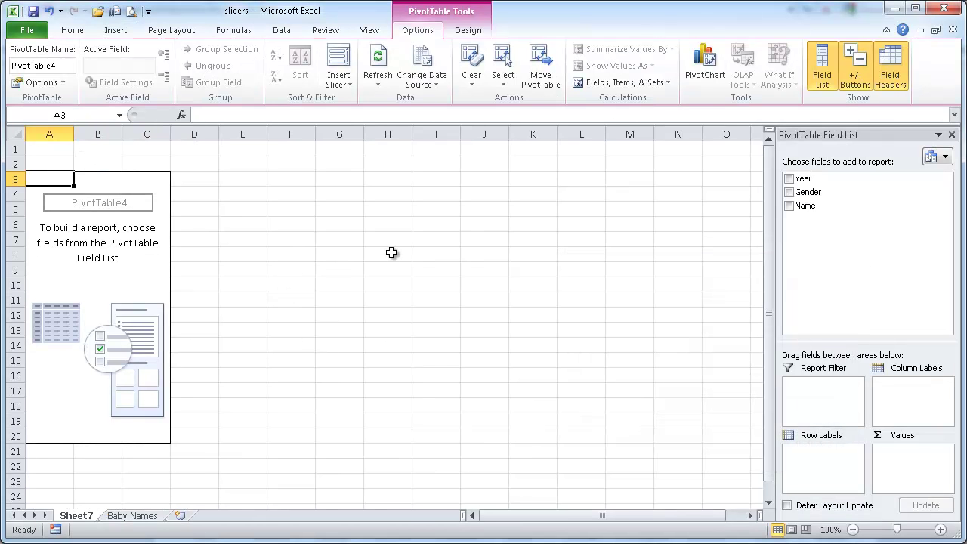
Lay out the PivotTable with Name as row labels and Count of Name as values
scroll(392, 253, "up", 2)
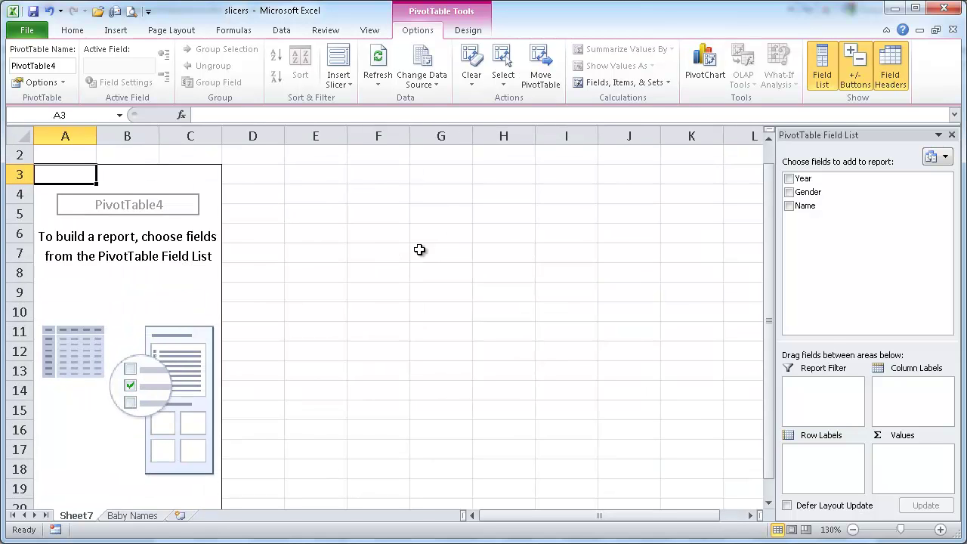
left_click_drag(809, 206, 832, 461)
left_click_drag(803, 210, 911, 456)
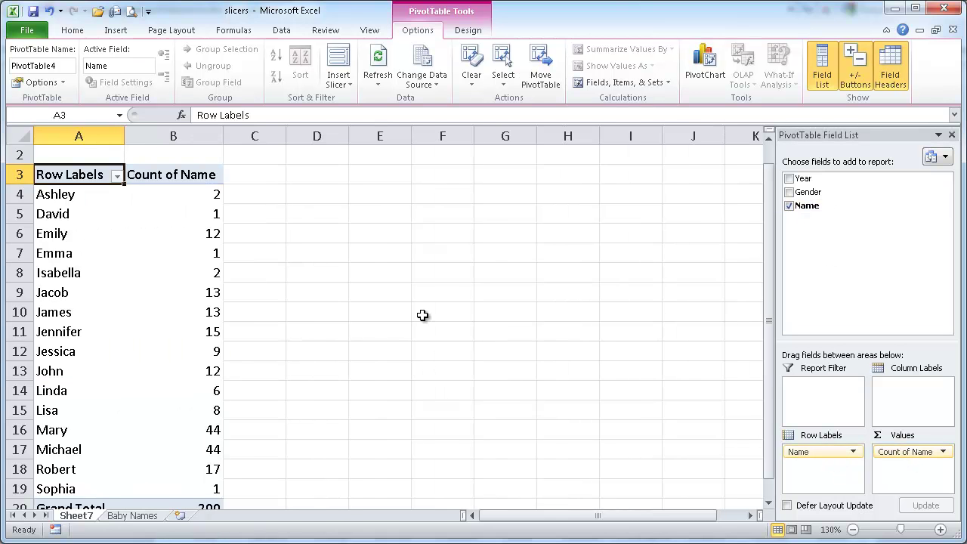
scroll(422, 315, "down", 2)
scroll(422, 315, "up", 3)
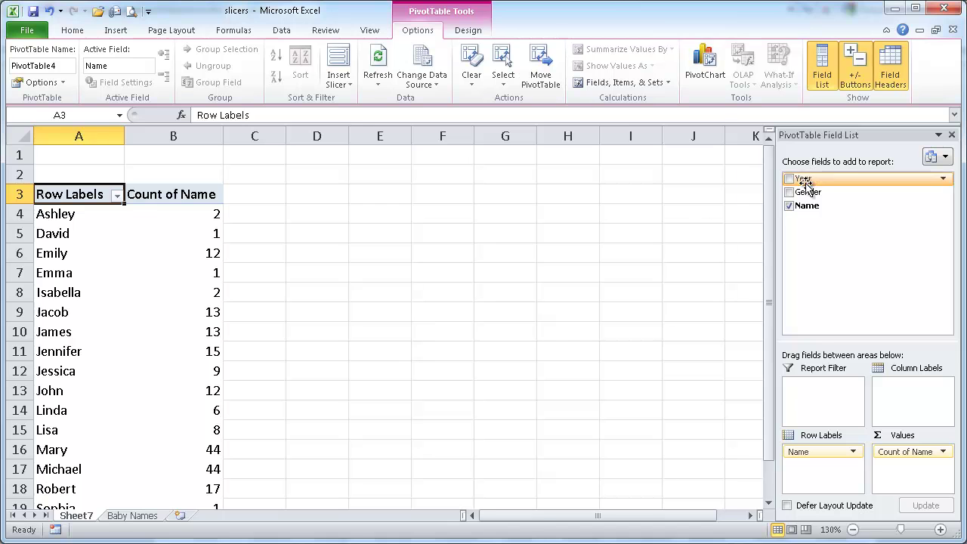
Add Gender as a report filter to the PivotTable and filter it to Male
left_click_drag(804, 192, 822, 390)
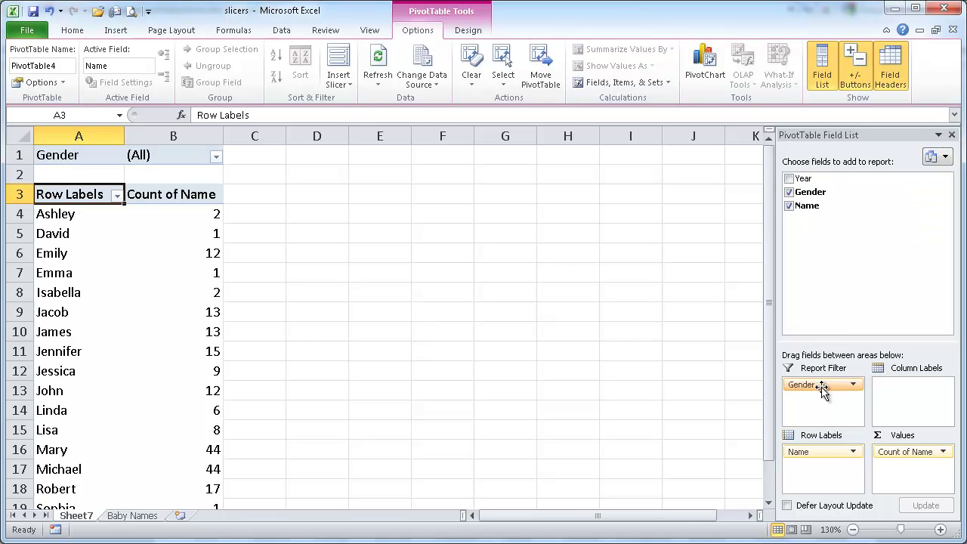
left_click(216, 157)
left_click(70, 216)
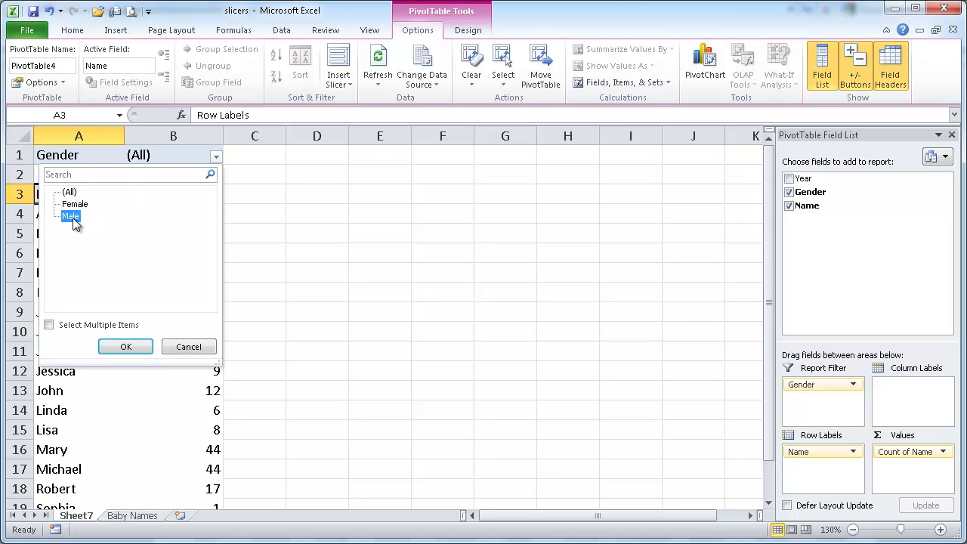
left_click(131, 346)
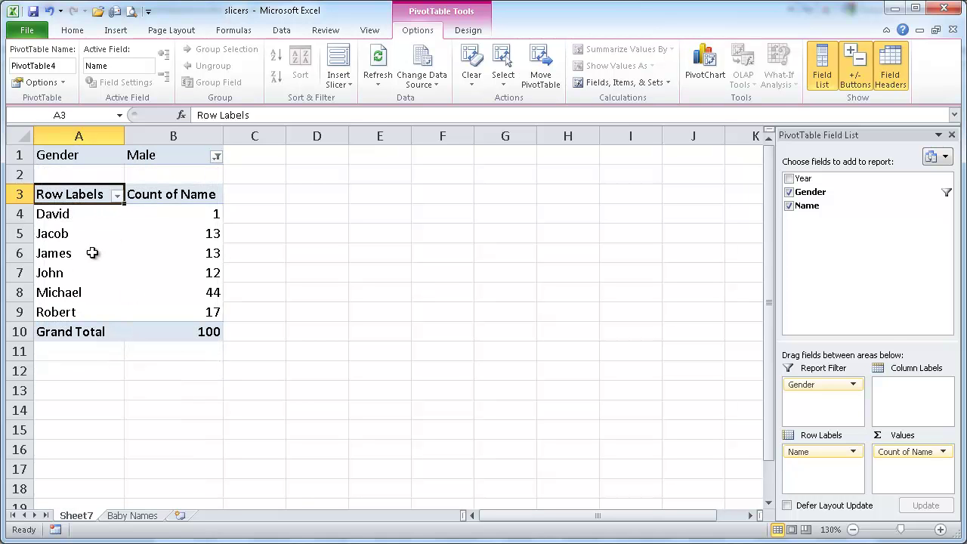
Switch the Gender report filter to Female, and remove Gender from the PivotTable's report filter
left_click(216, 157)
left_click(75, 204)
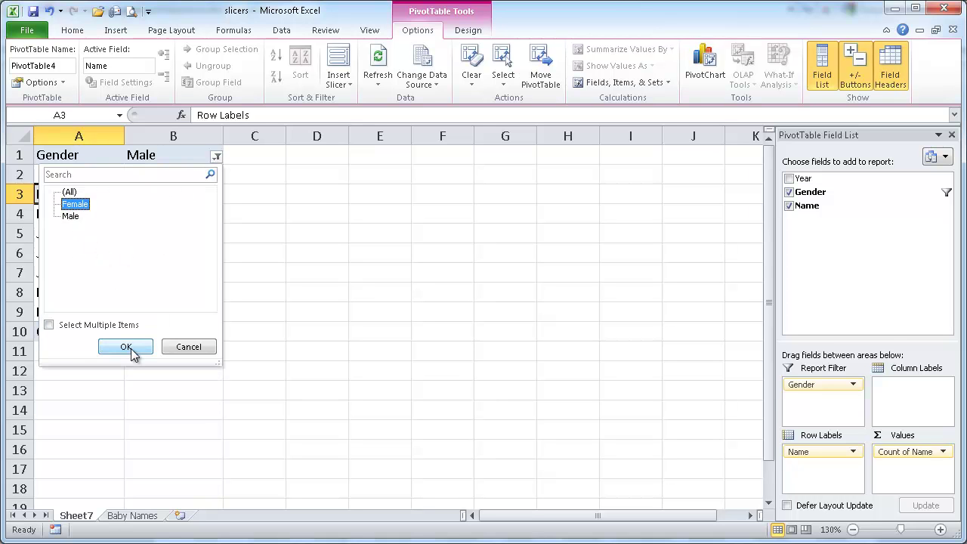
left_click(131, 348)
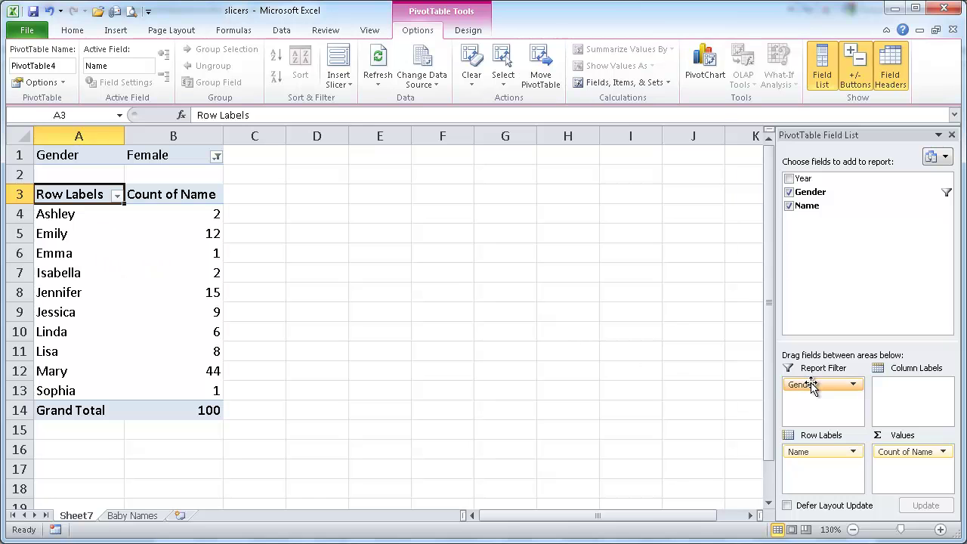
left_click_drag(811, 385, 816, 269)
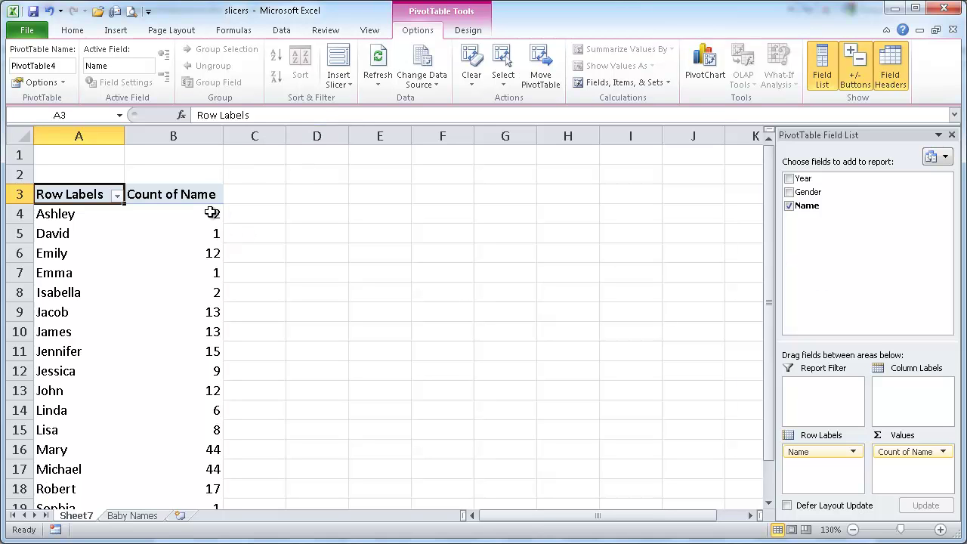
Insert a Gender slicer for the PivotTable, place it beside the table and shrink it to about 1.09" high
left_click(121, 252)
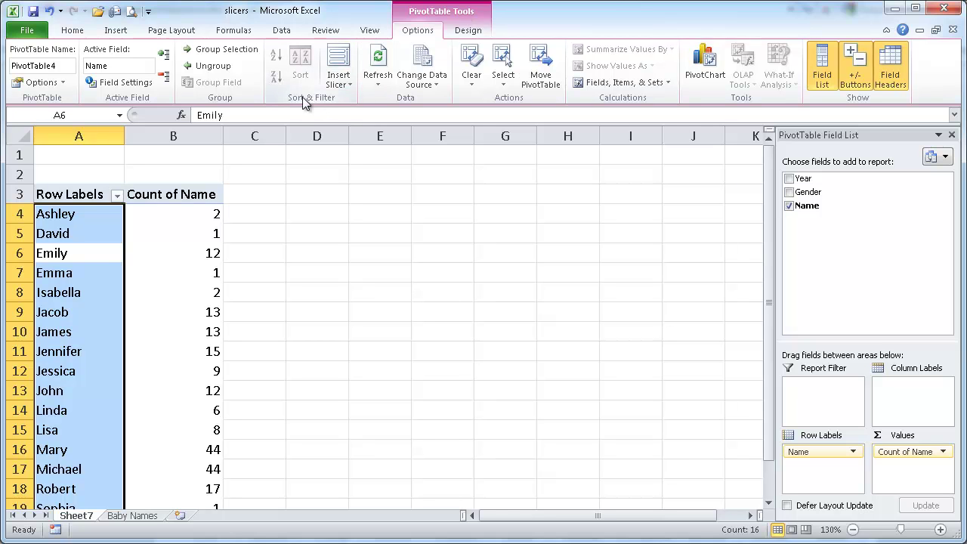
left_click(337, 80)
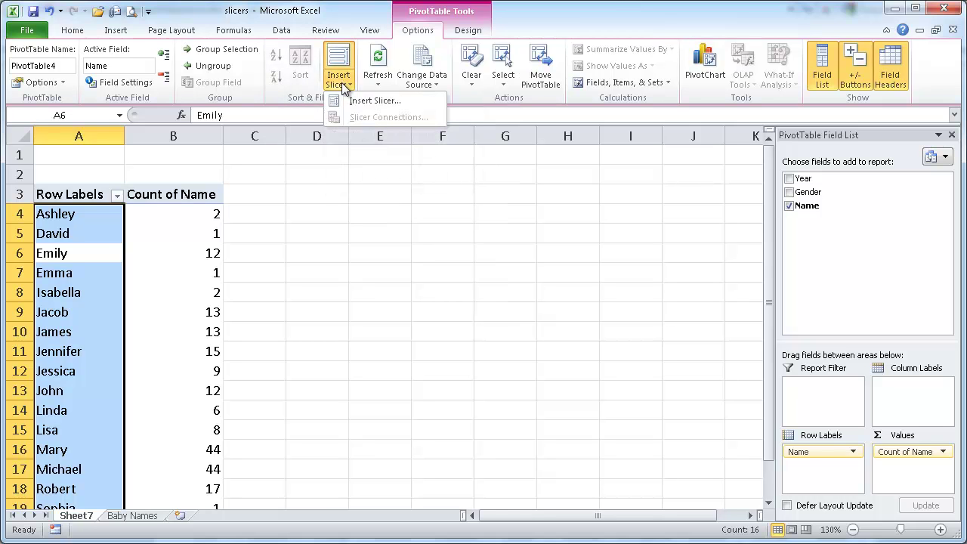
left_click(362, 101)
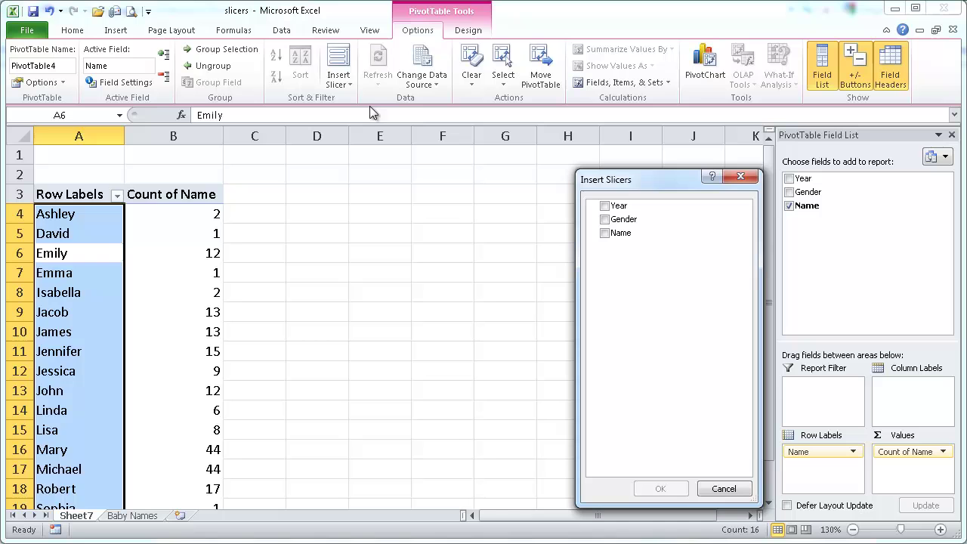
left_click_drag(658, 179, 443, 167)
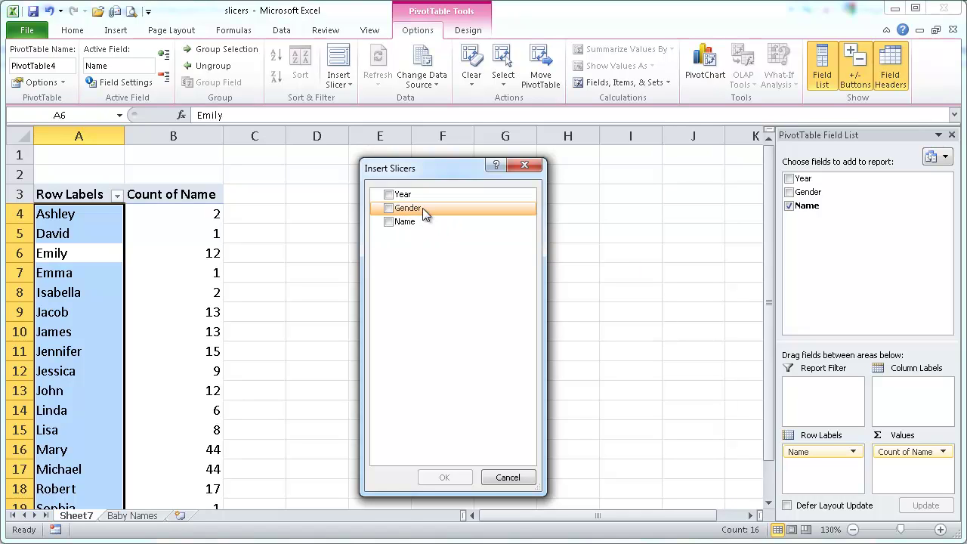
left_click(389, 209)
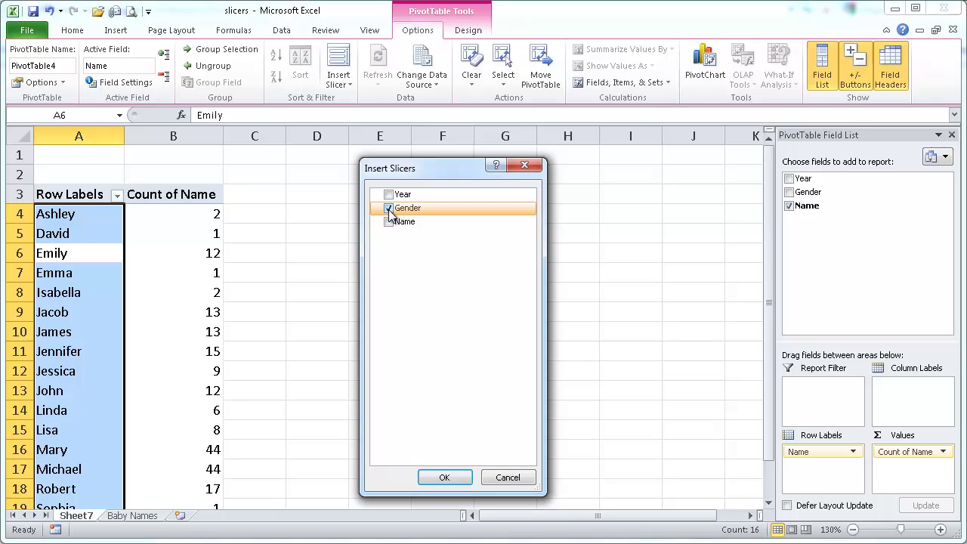
left_click(444, 478)
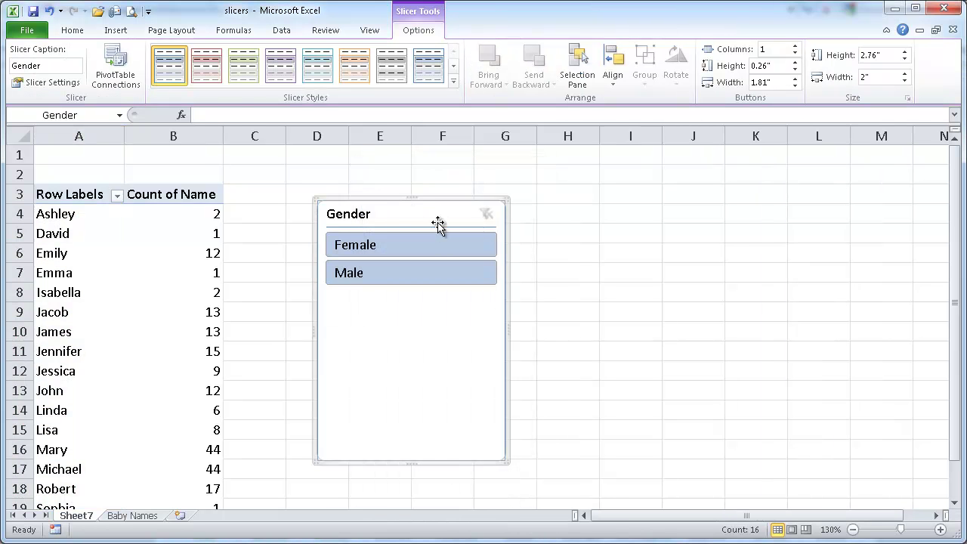
left_click_drag(431, 201, 403, 166)
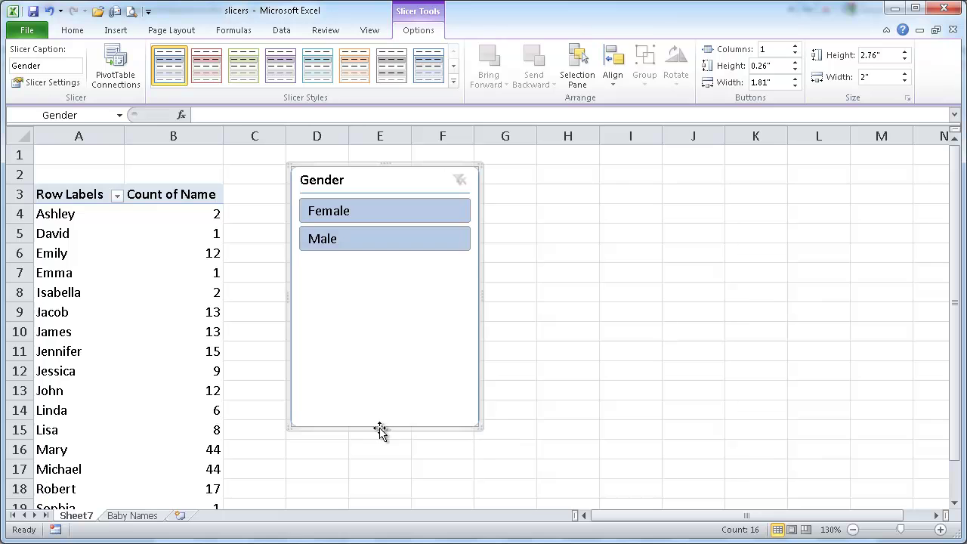
left_click_drag(387, 429, 391, 269)
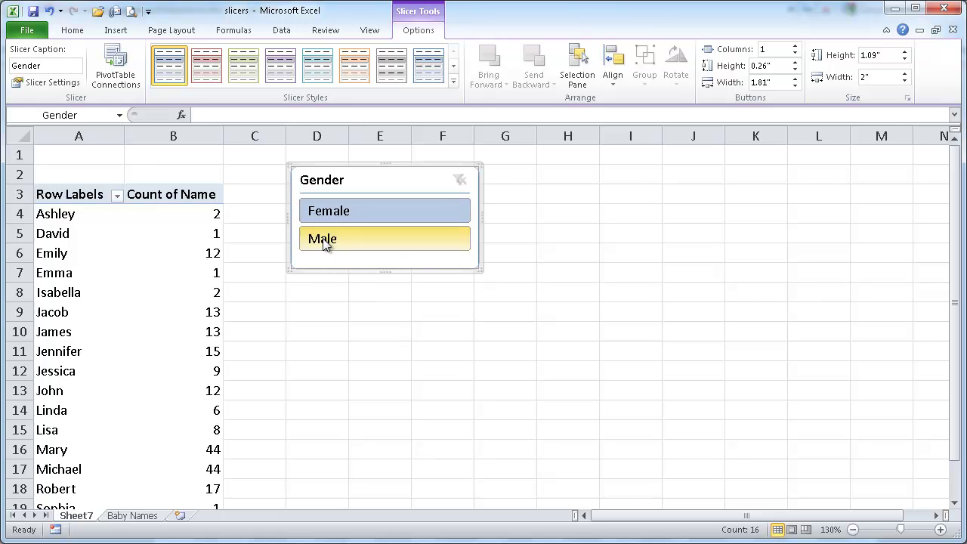
Filter the PivotTable with the Gender slicer, first to Female and after that to Male
left_click(362, 213)
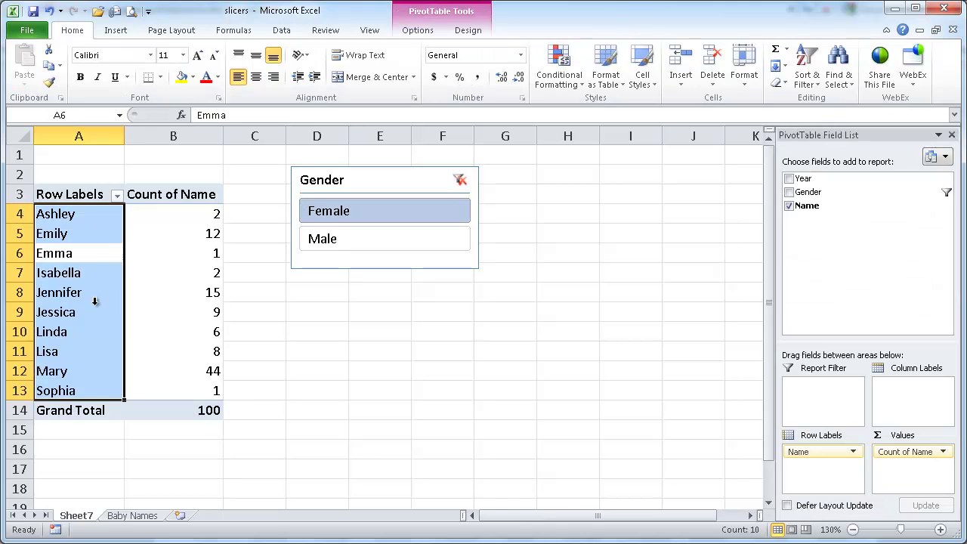
left_click(341, 239)
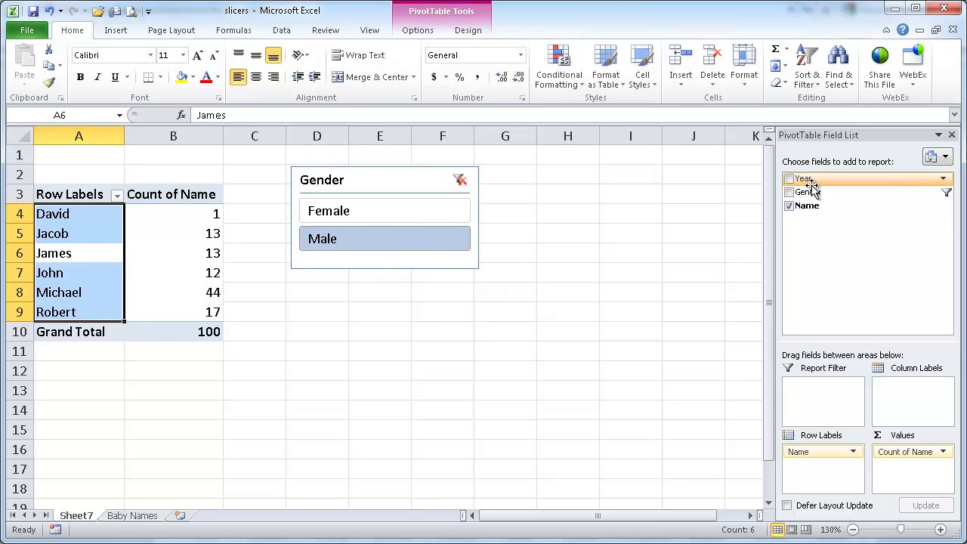
Add Gender back as a report filter, test it by choosing Female in the slicer, and clear the slicer filter
left_click_drag(815, 190, 823, 411)
left_click(342, 215)
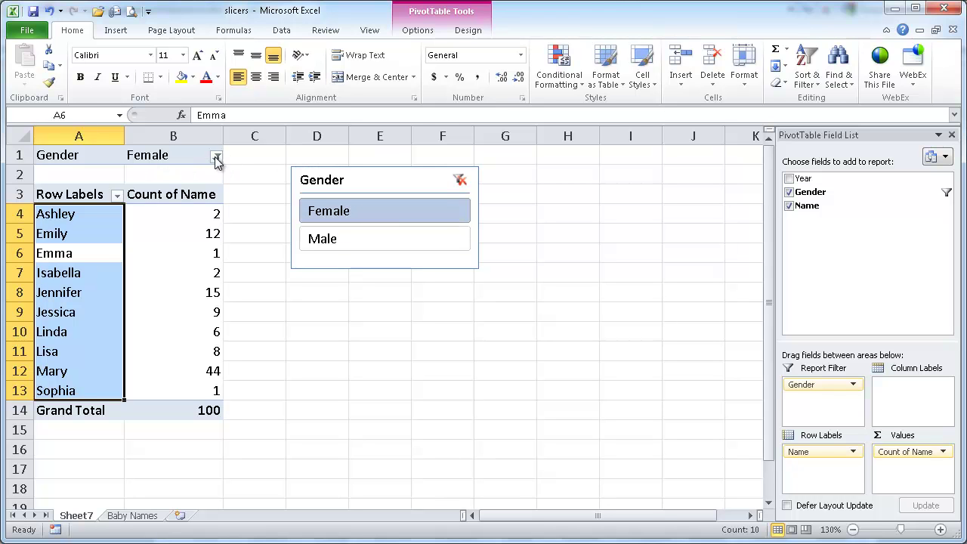
left_click(461, 181)
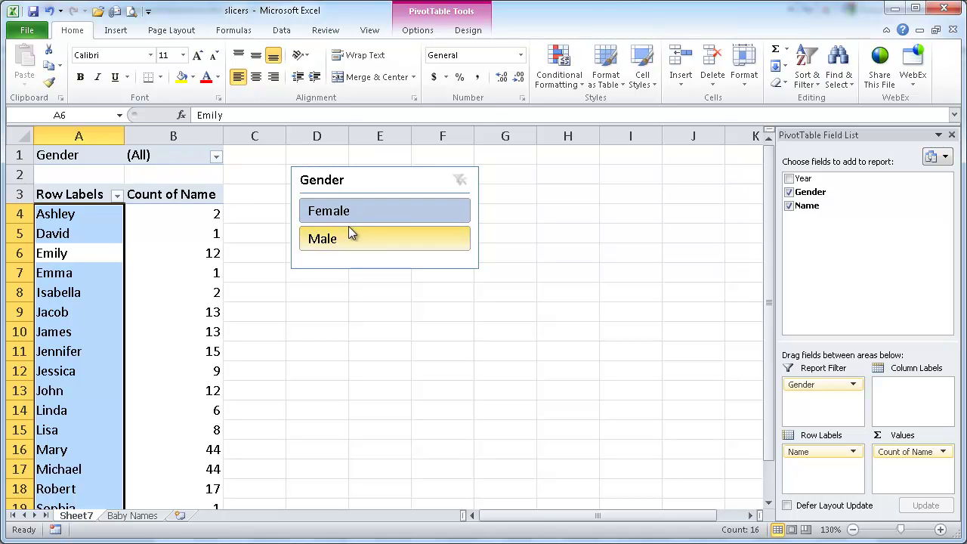
Delete the Gender slicer and remove Gender from the PivotTable's report filter
left_click_drag(824, 381, 549, 371)
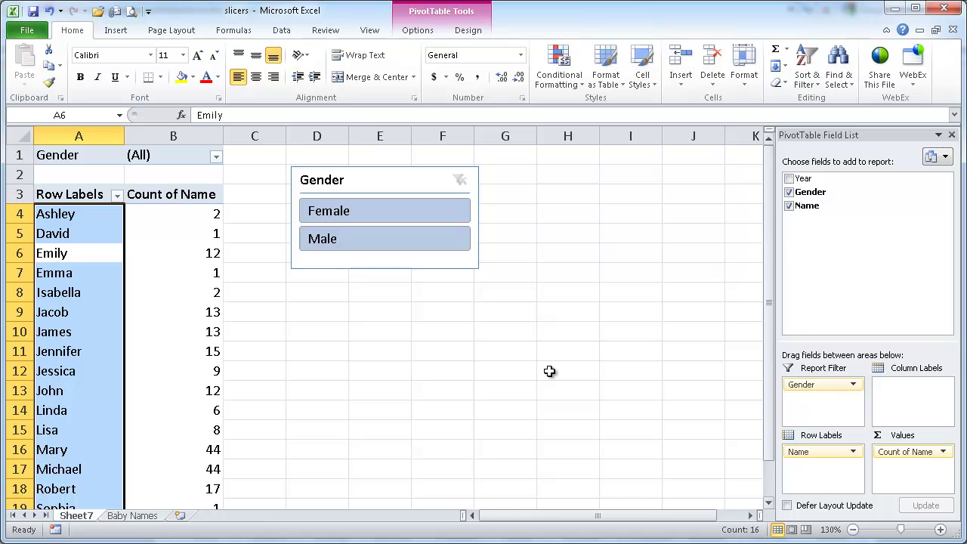
left_click(370, 167)
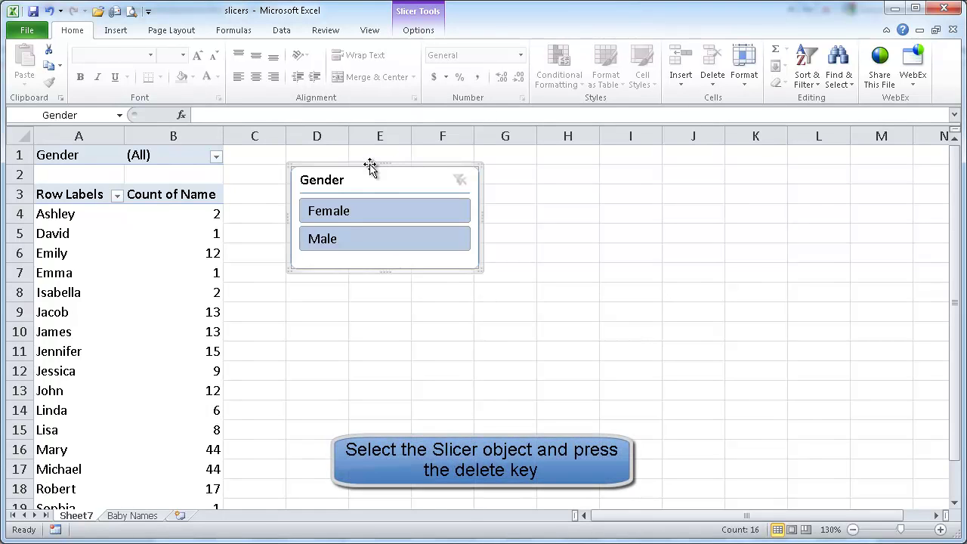
key("Delete")
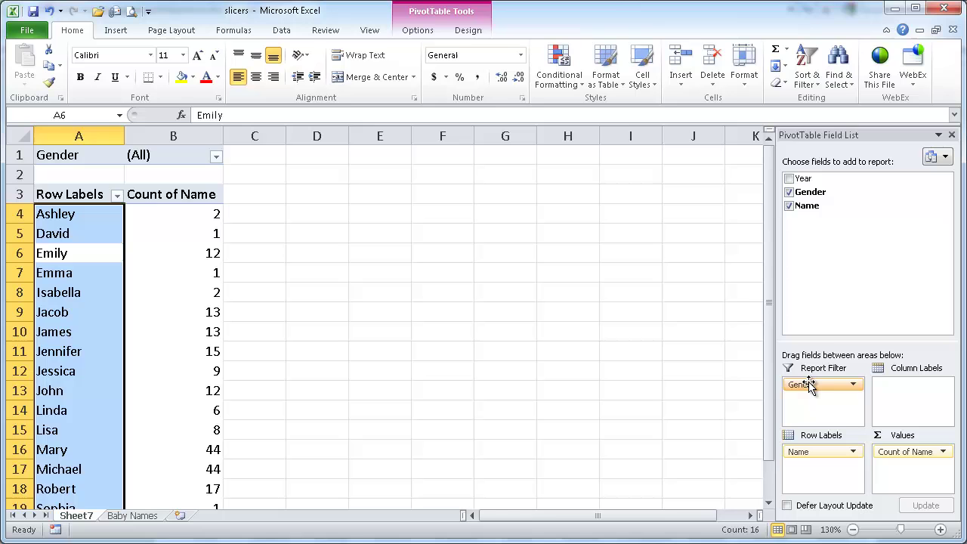
left_click_drag(808, 385, 837, 257)
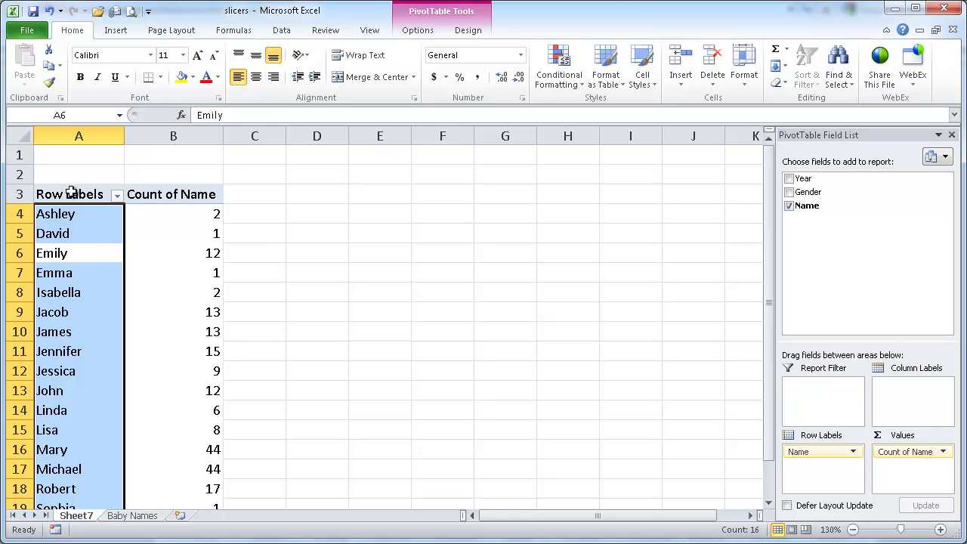
Copy the whole PivotTable, paste it at cell D3, and autofit the widths of columns D and E
left_click_drag(71, 191, 134, 194)
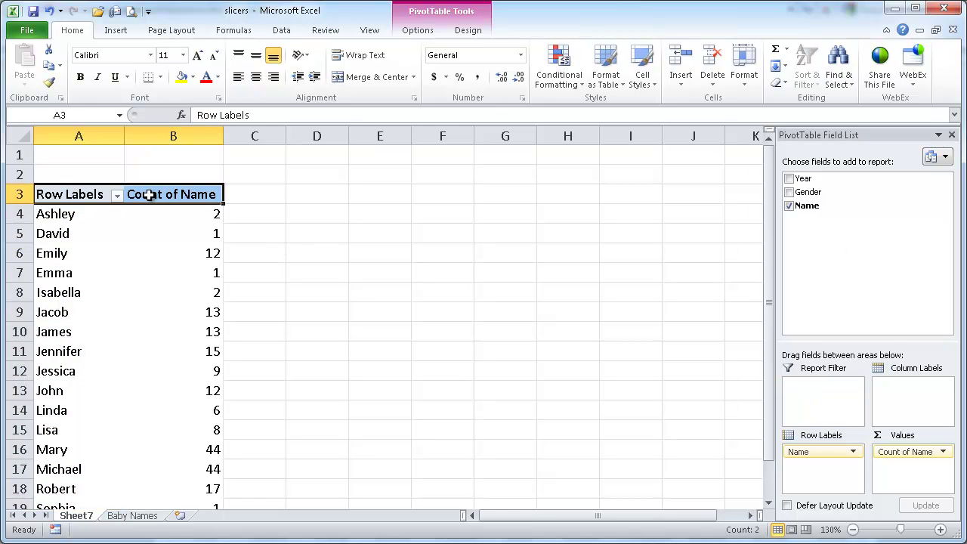
key("ctrl+shift+Down")
mouse_move(149, 195)
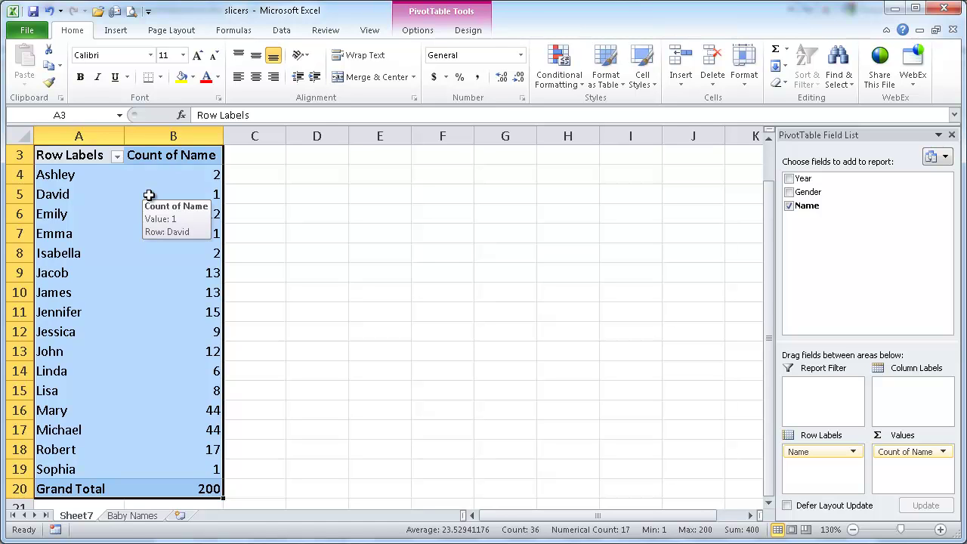
key("ctrl+c")
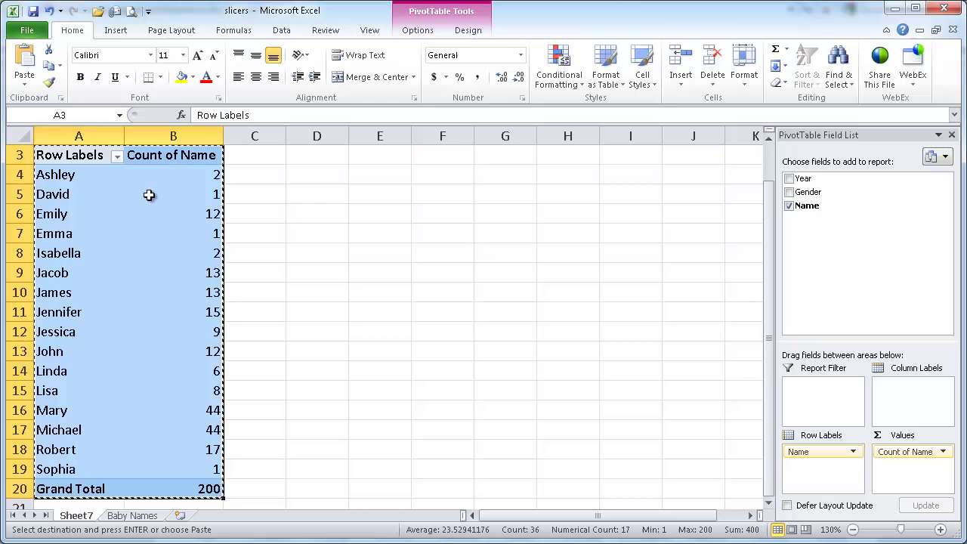
scroll(340, 232, "up", 1)
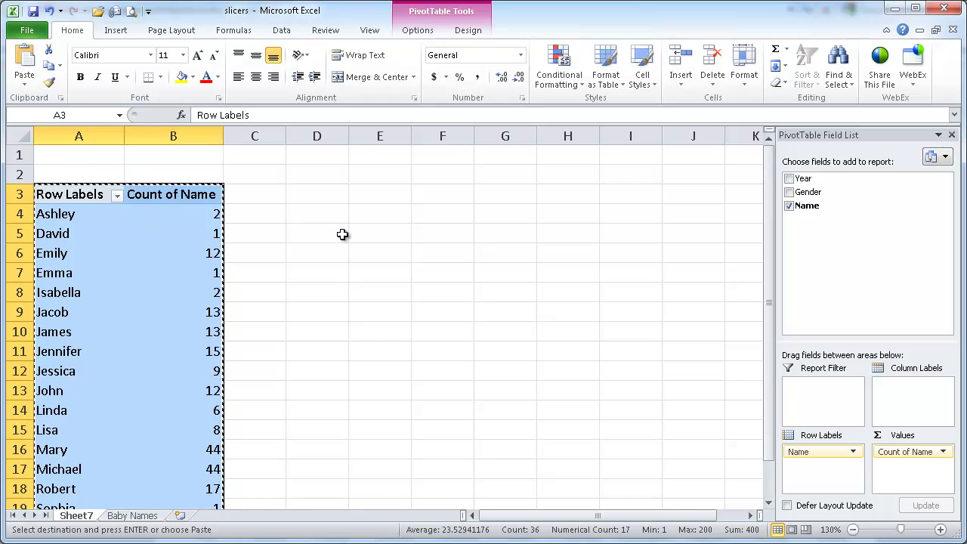
left_click(329, 198)
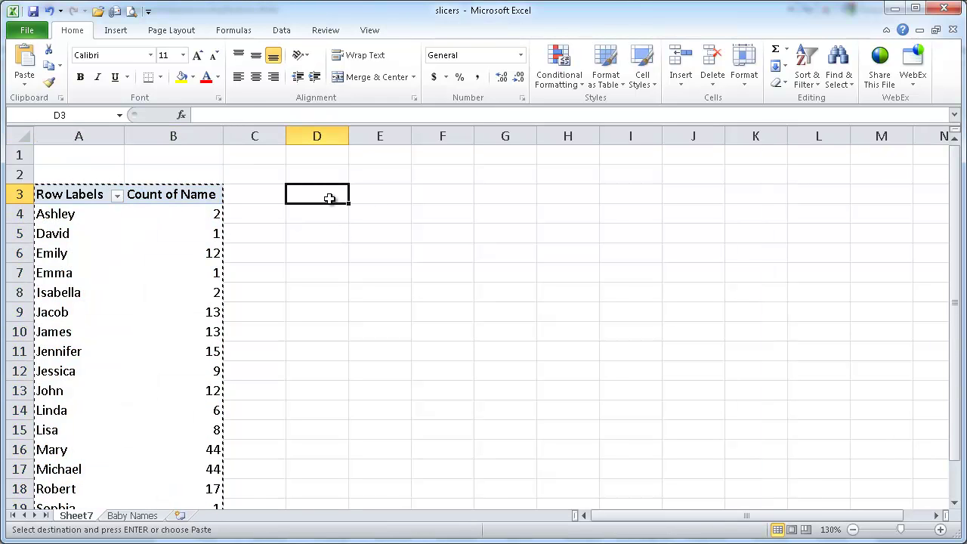
key("ctrl+v")
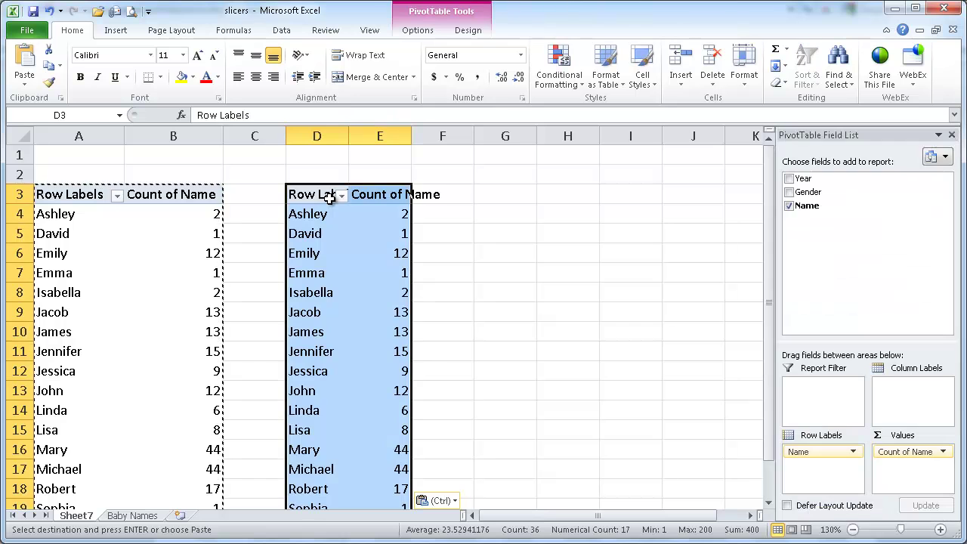
double_click(346, 136)
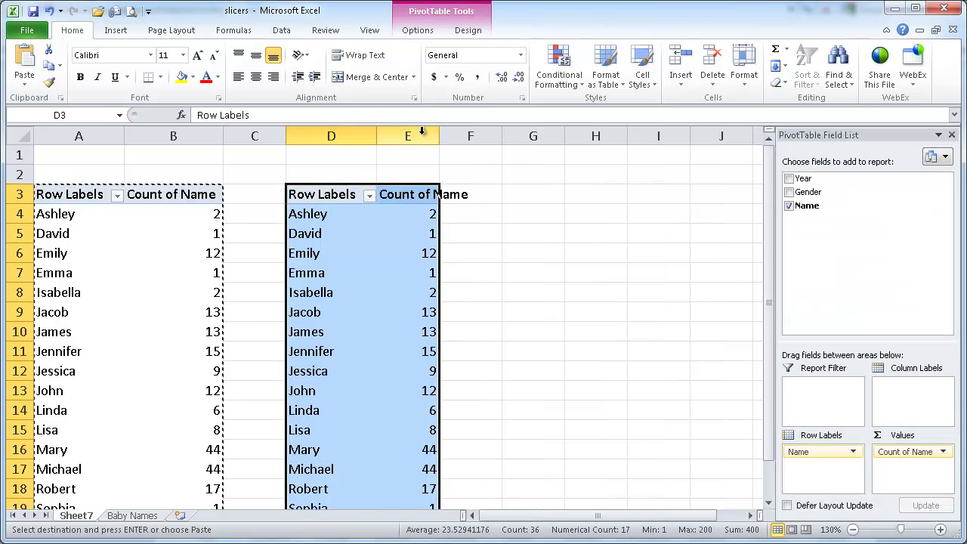
double_click(439, 134)
Add Year to the row labels of the copied PivotTable, nested beneath Name
left_click(431, 283)
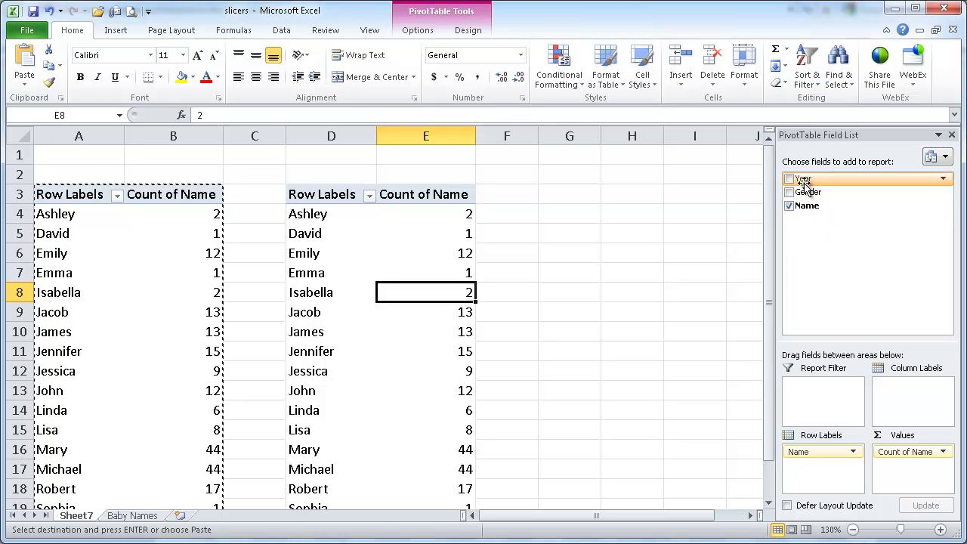
left_click_drag(805, 184, 831, 467)
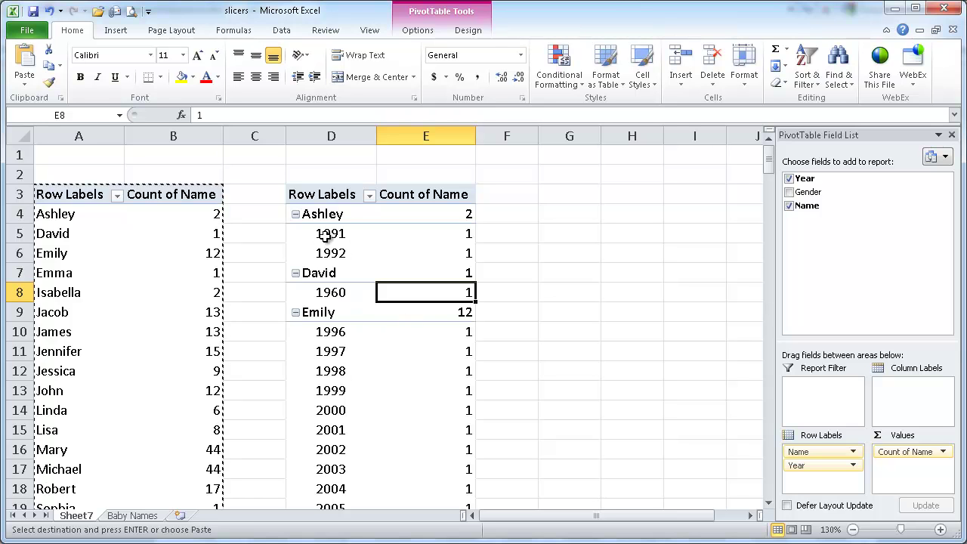
mouse_move(380, 254)
left_click(371, 280)
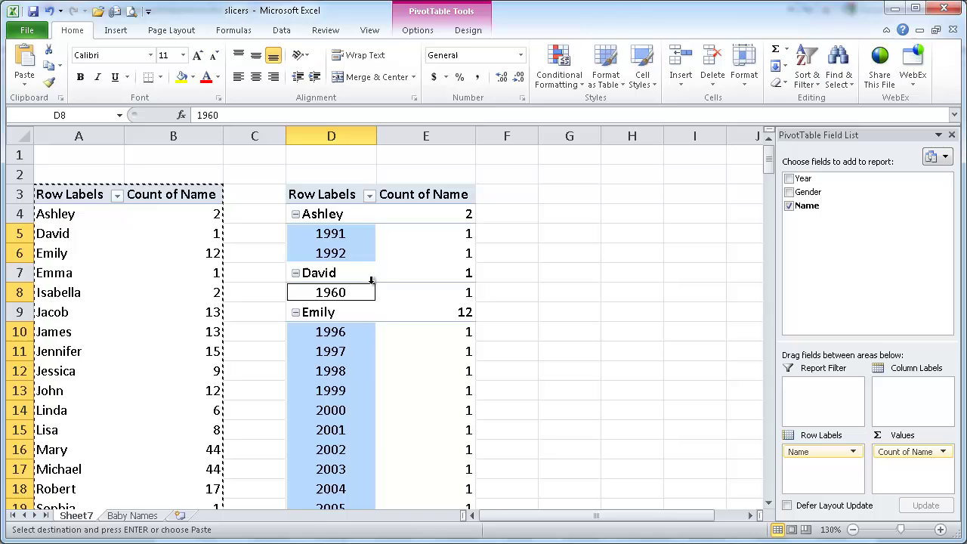
Insert a Gender slicer for the original PivotTable and fit it beside the copied table at about 1.27" high
left_click(134, 293)
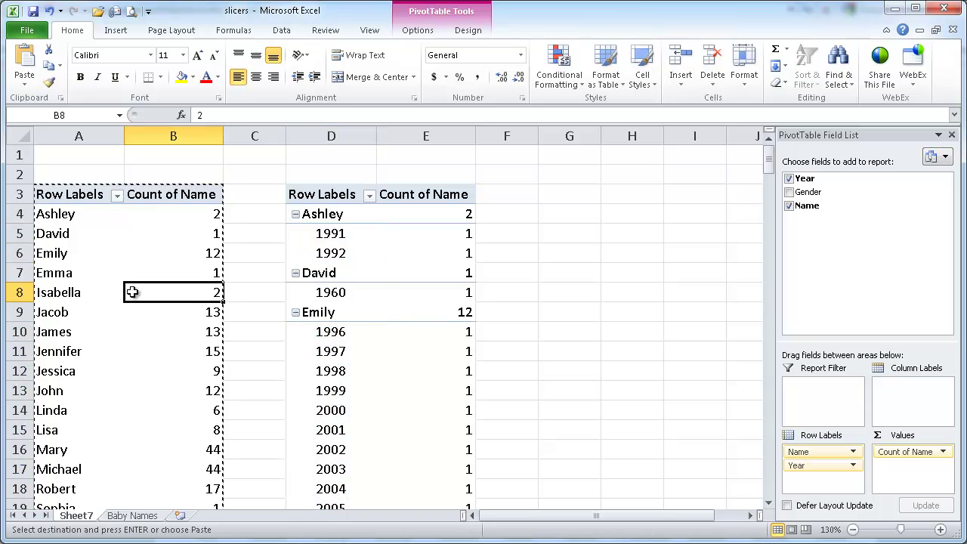
left_click(414, 34)
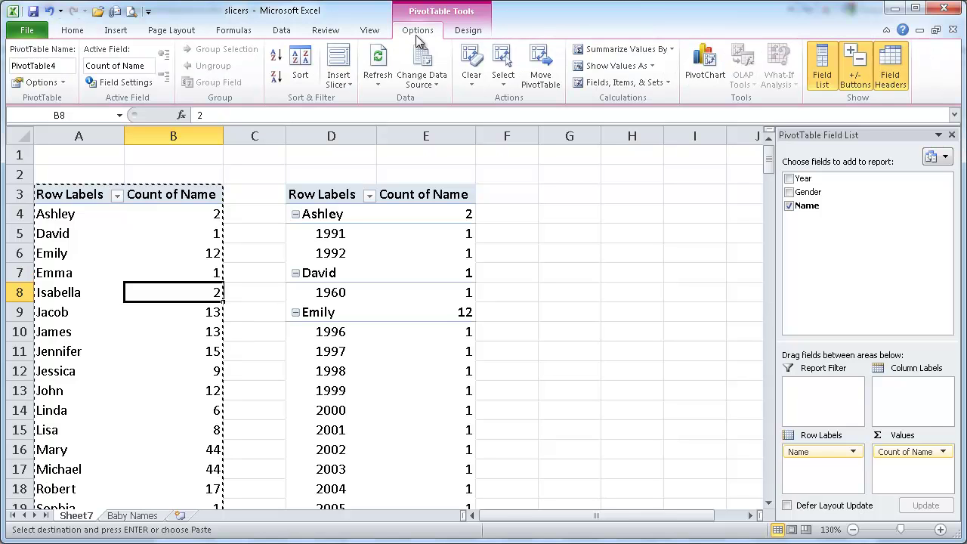
left_click(344, 87)
left_click(370, 99)
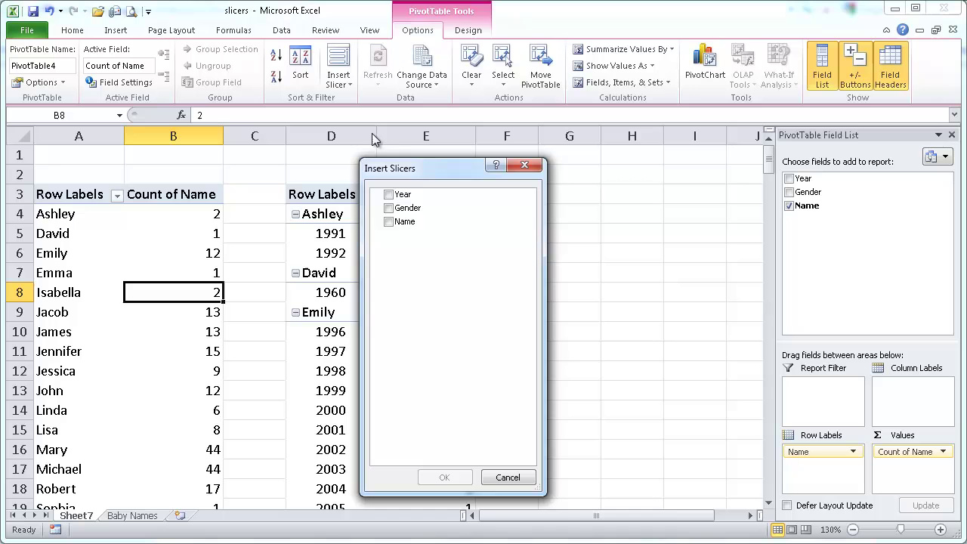
left_click_drag(428, 170, 655, 180)
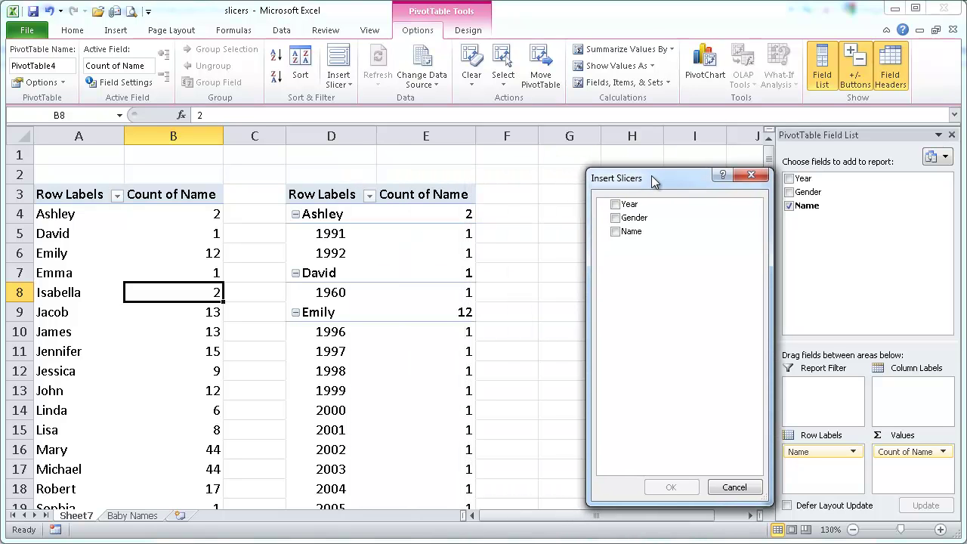
left_click(617, 219)
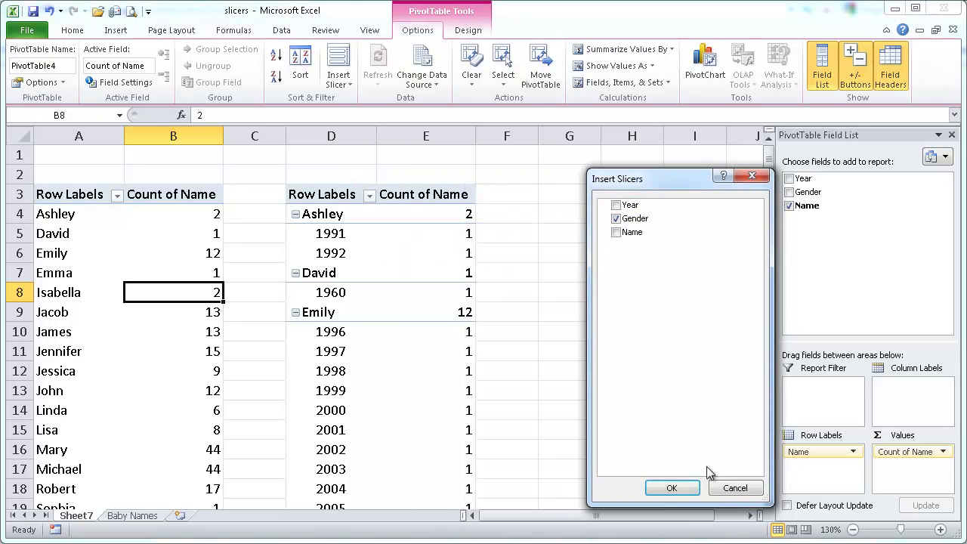
left_click(676, 488)
left_click_drag(479, 204, 686, 173)
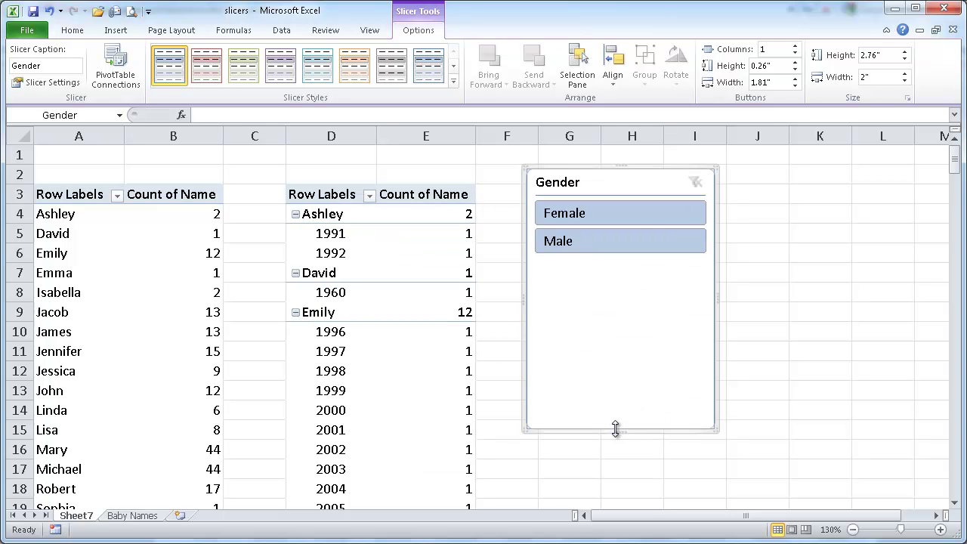
left_click_drag(620, 428, 607, 285)
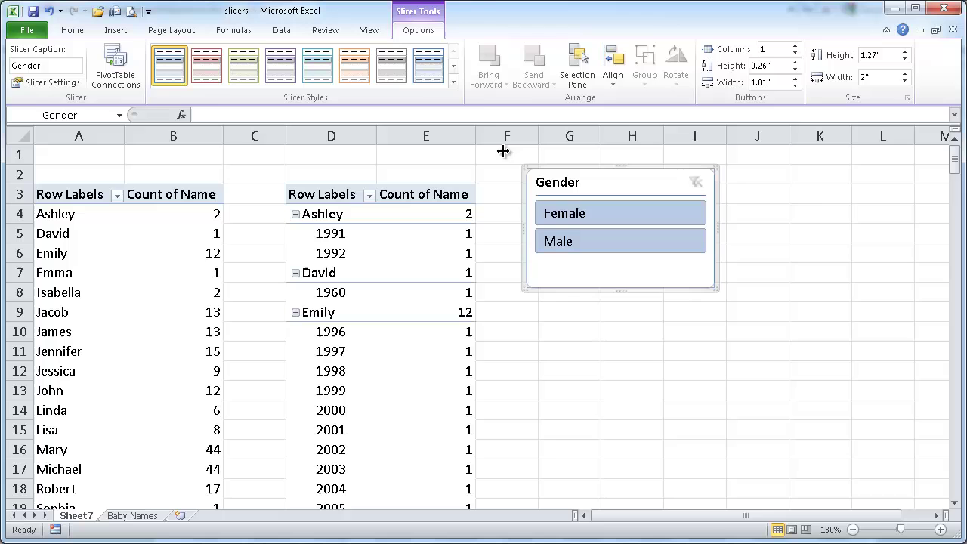
Add Gender as a report filter to both the original and the copied PivotTable
left_click(131, 255)
left_click_drag(808, 192, 824, 385)
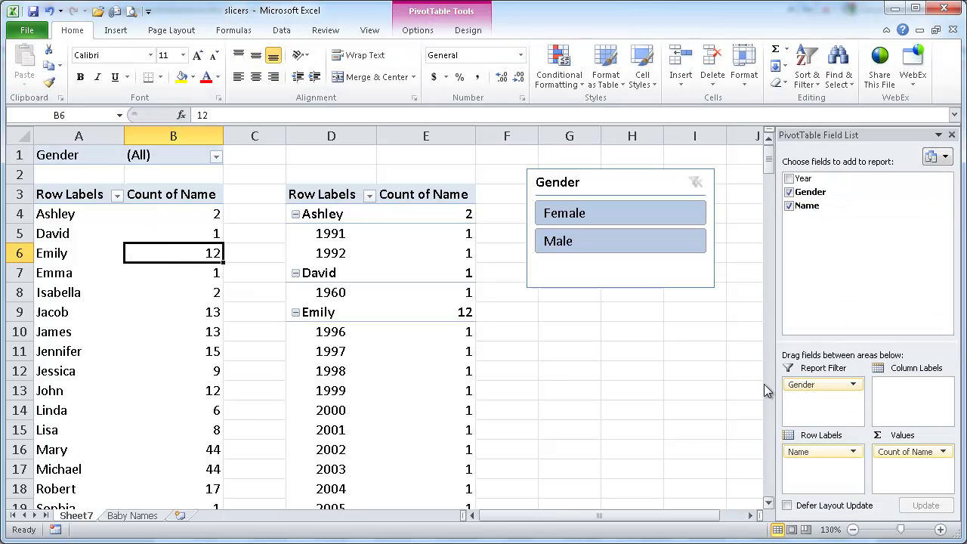
left_click(412, 356)
left_click_drag(809, 192, 824, 389)
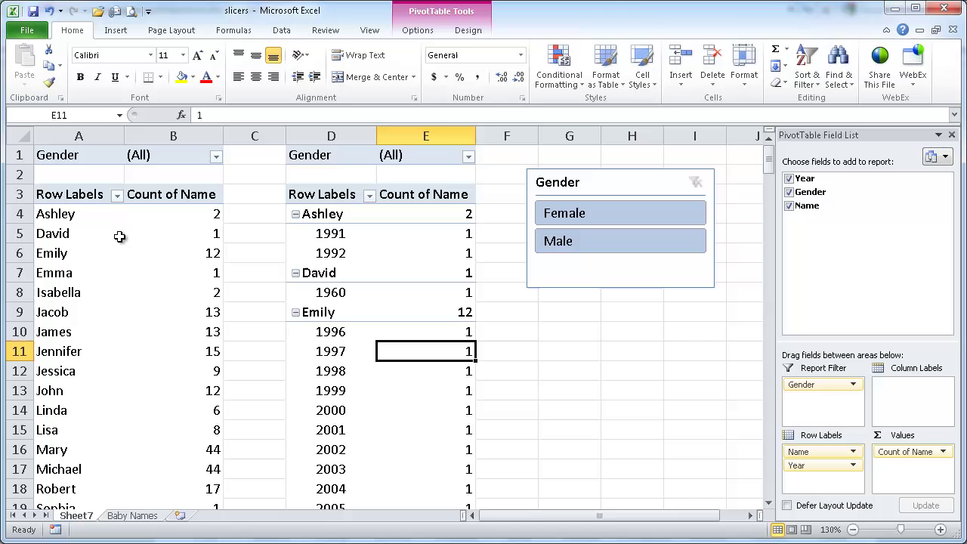
Exclude Female in the Gender report filter of each PivotTable so that both are filtered to Male
left_click(216, 157)
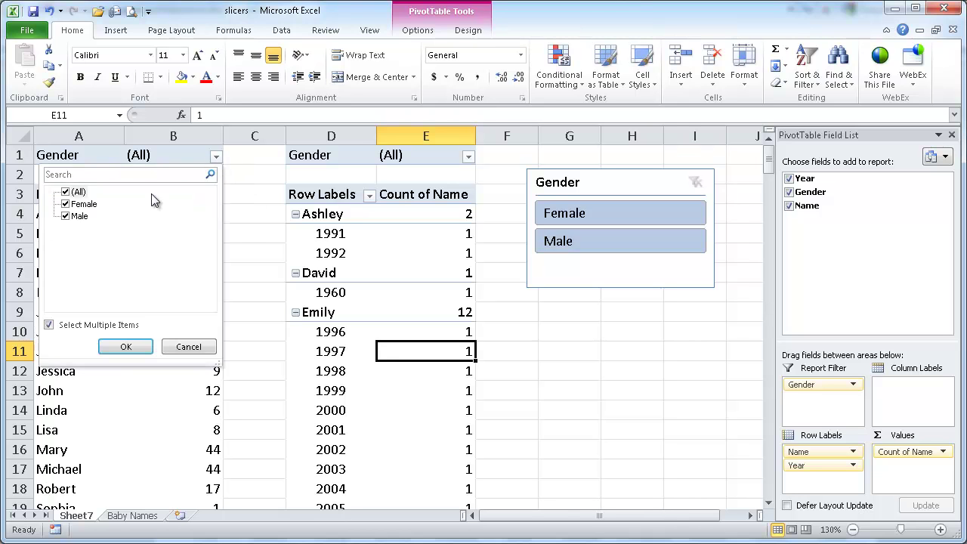
left_click(66, 204)
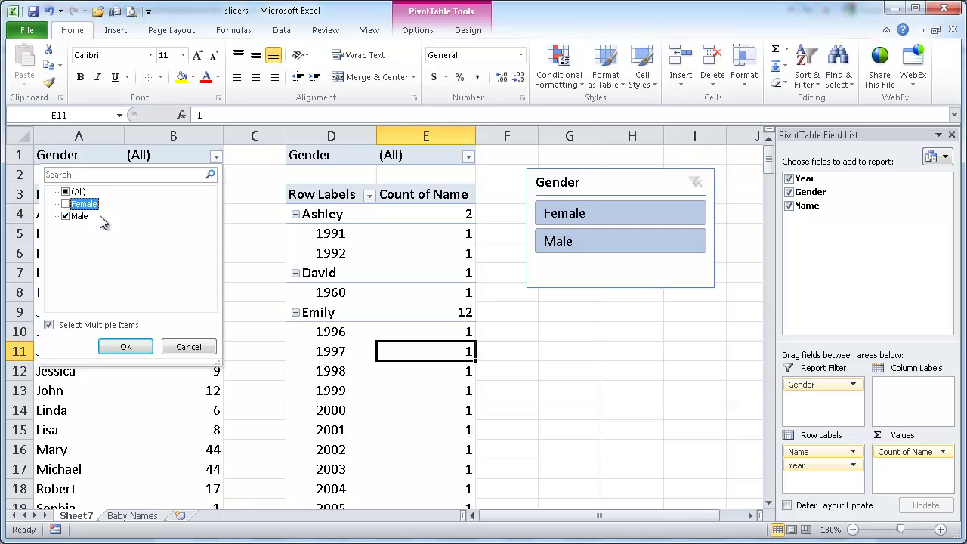
left_click(126, 346)
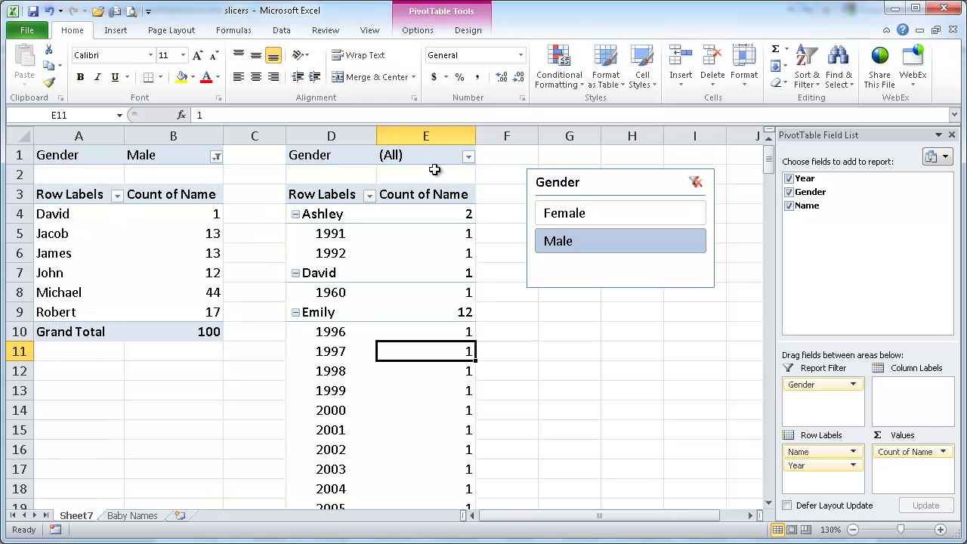
left_click(469, 156)
left_click(320, 203)
key("Return")
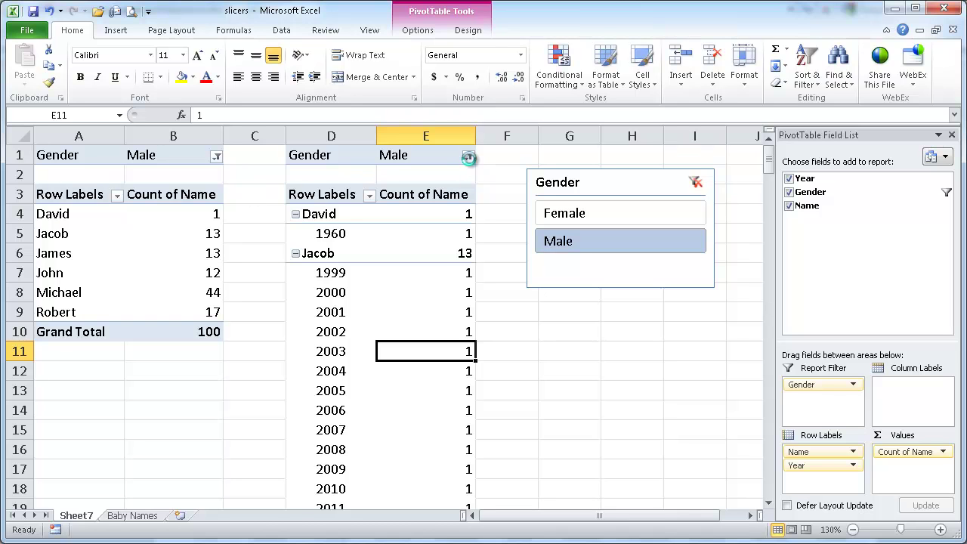
left_click(468, 156)
left_click(424, 347)
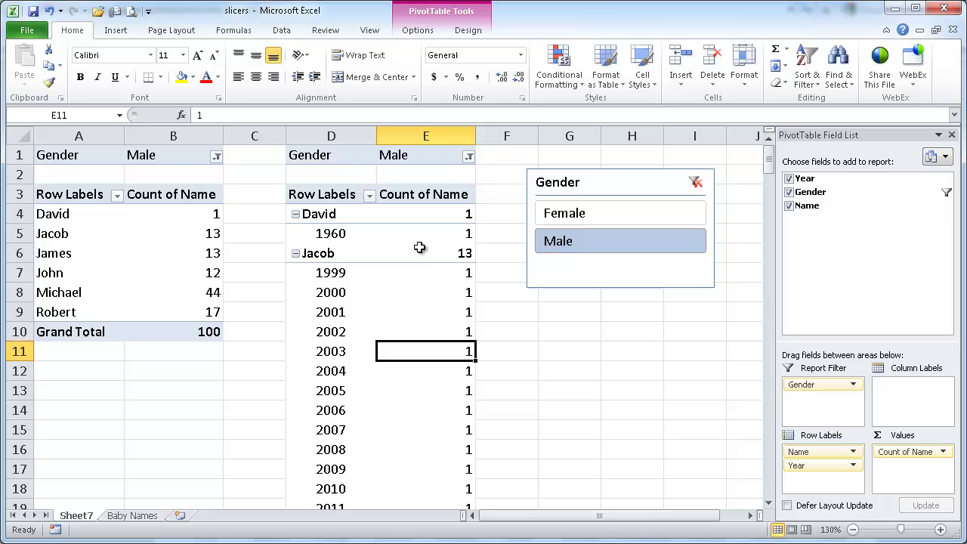
Review the original PivotTable's slicer connections and filter that table to Female with the Gender slicer
left_click(394, 237)
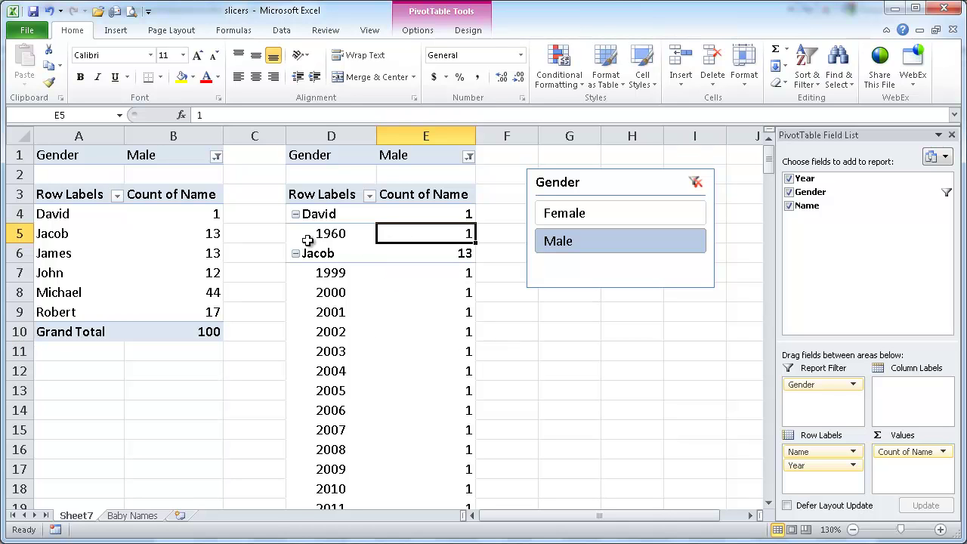
left_click(157, 243)
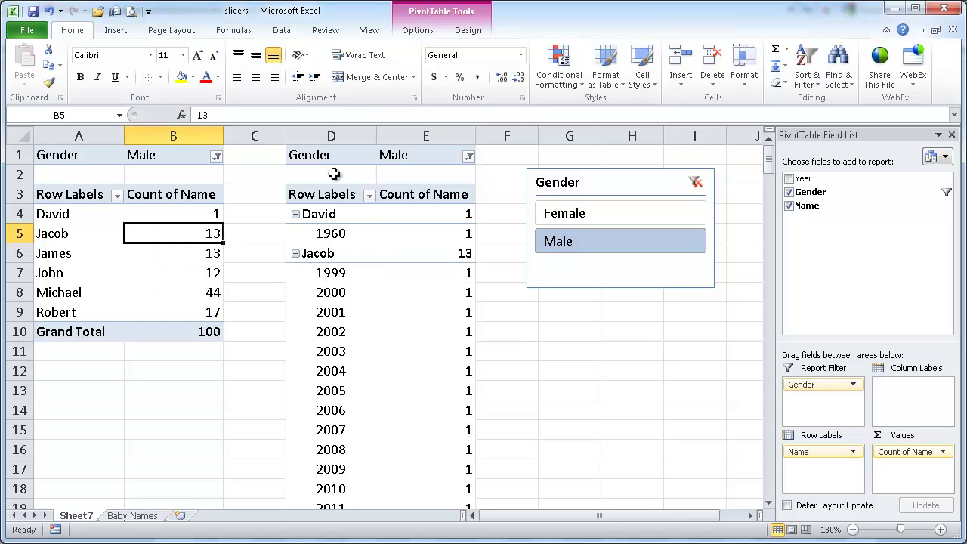
left_click(420, 32)
left_click(355, 87)
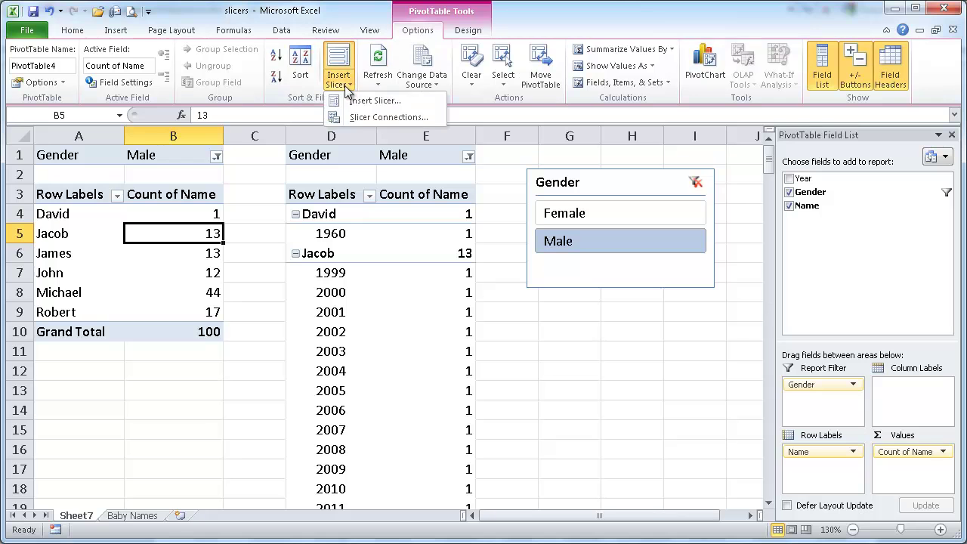
left_click(376, 119)
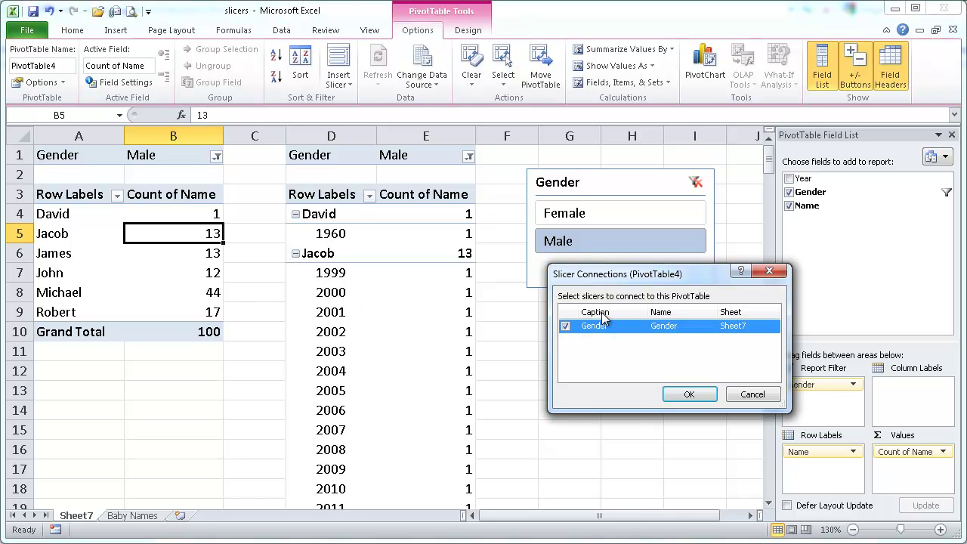
left_click(689, 394)
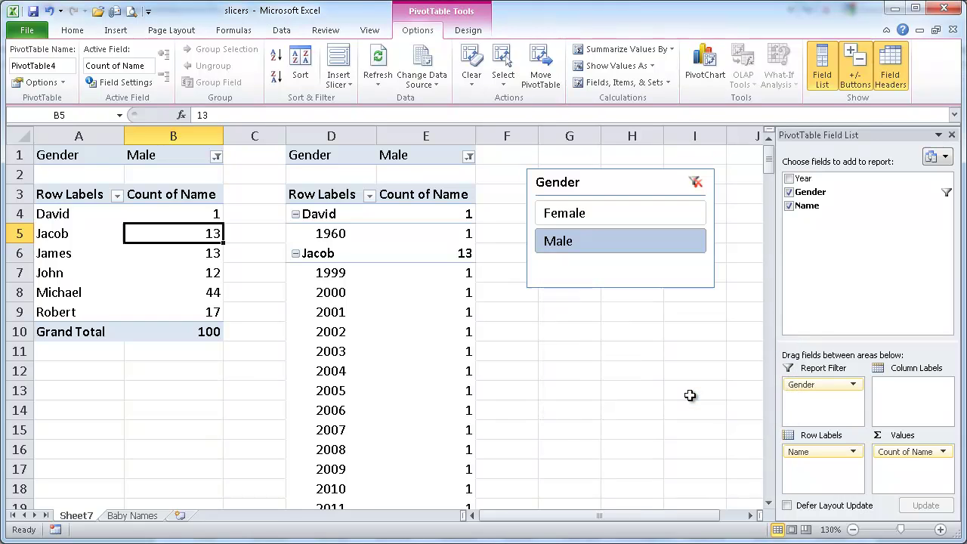
left_click(598, 213)
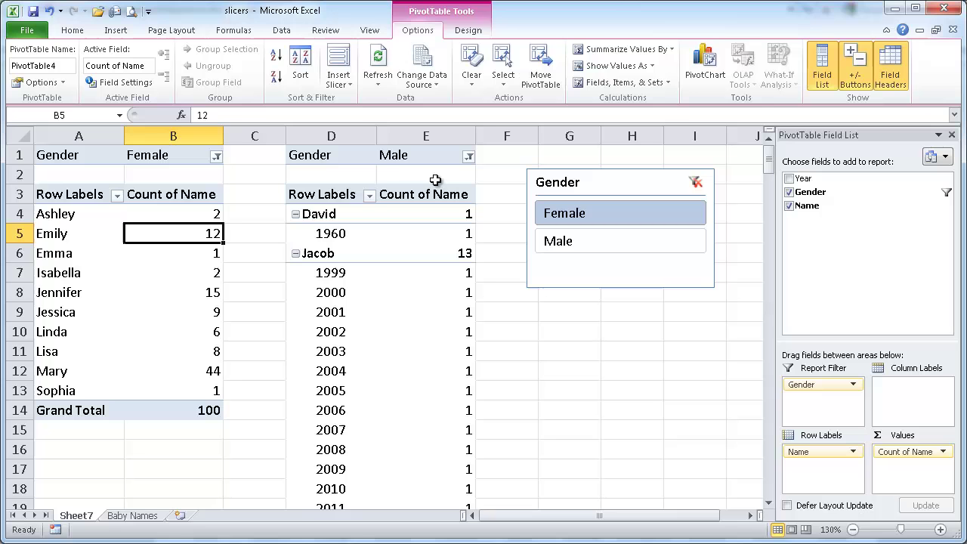
Connect the copied PivotTable to the Gender slicer and test it by choosing Male and after that Female
left_click(375, 281)
left_click(339, 83)
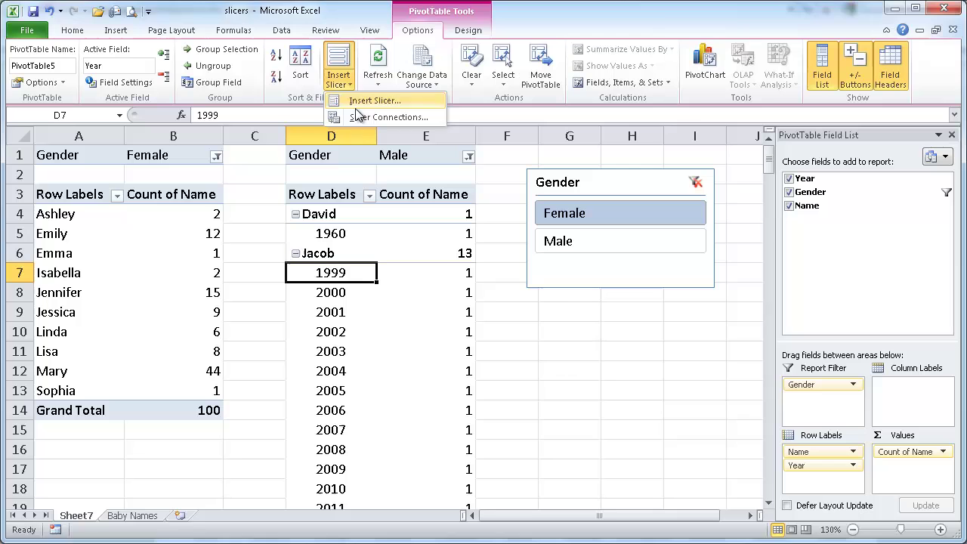
left_click(359, 119)
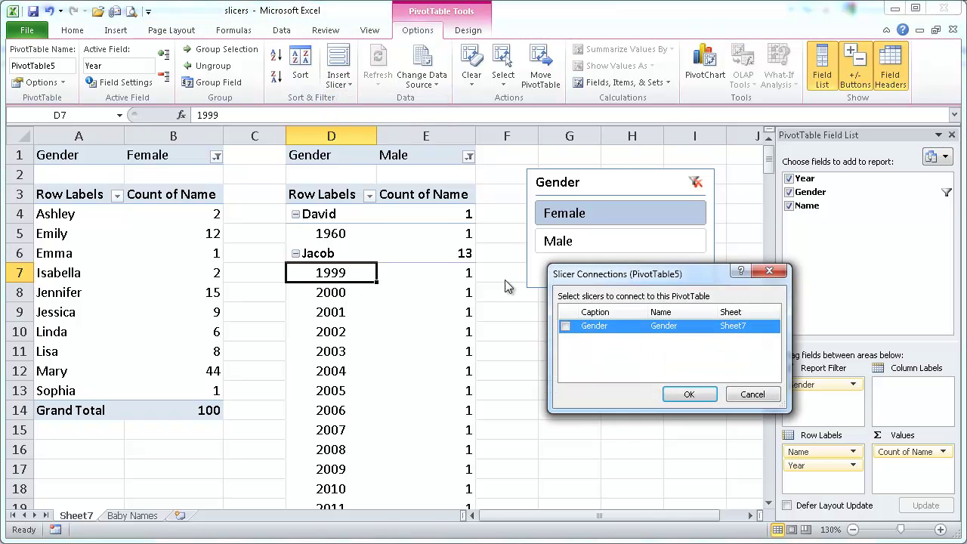
left_click(565, 327)
left_click(685, 393)
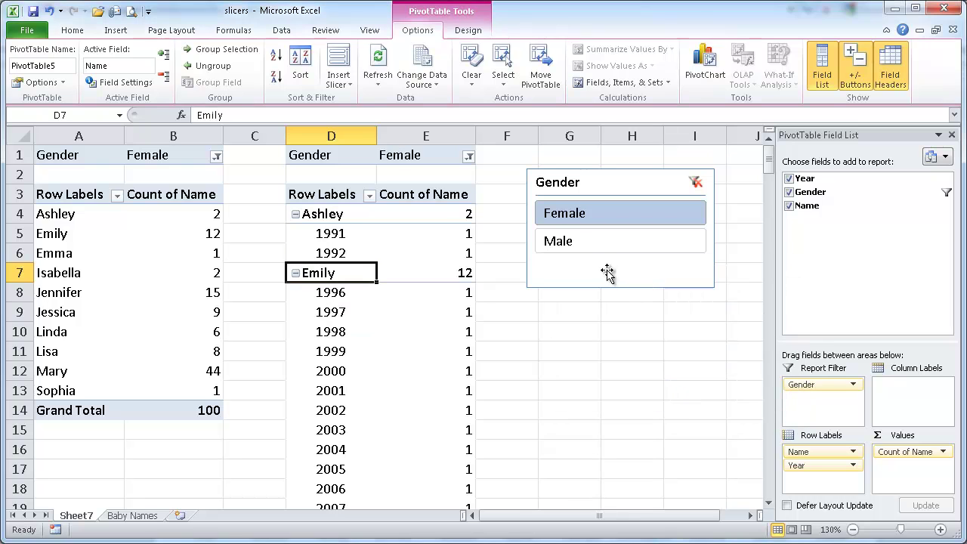
left_click(579, 239)
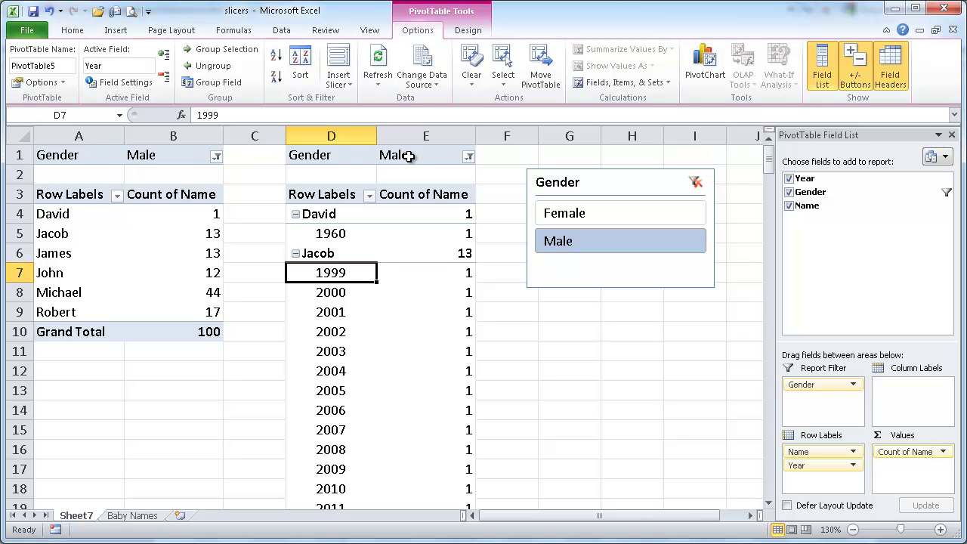
left_click(560, 212)
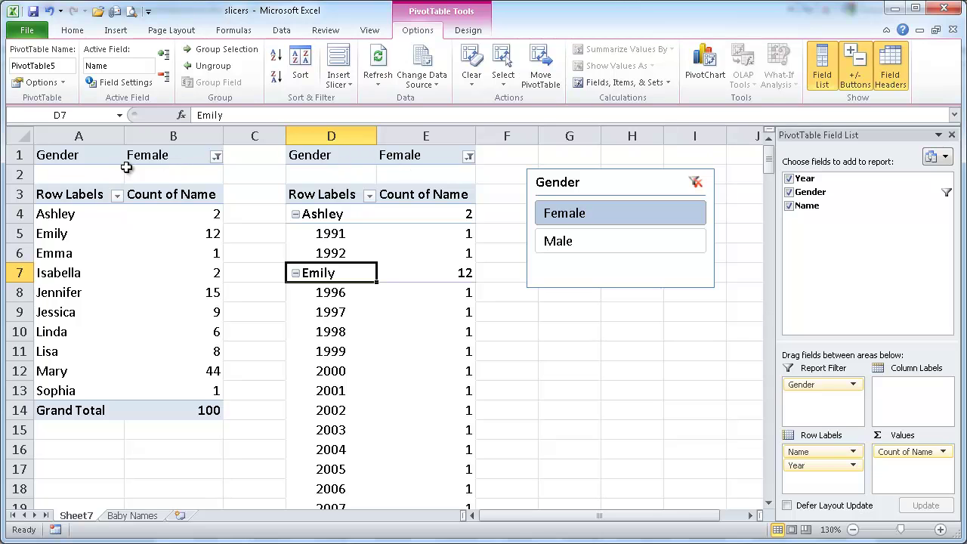